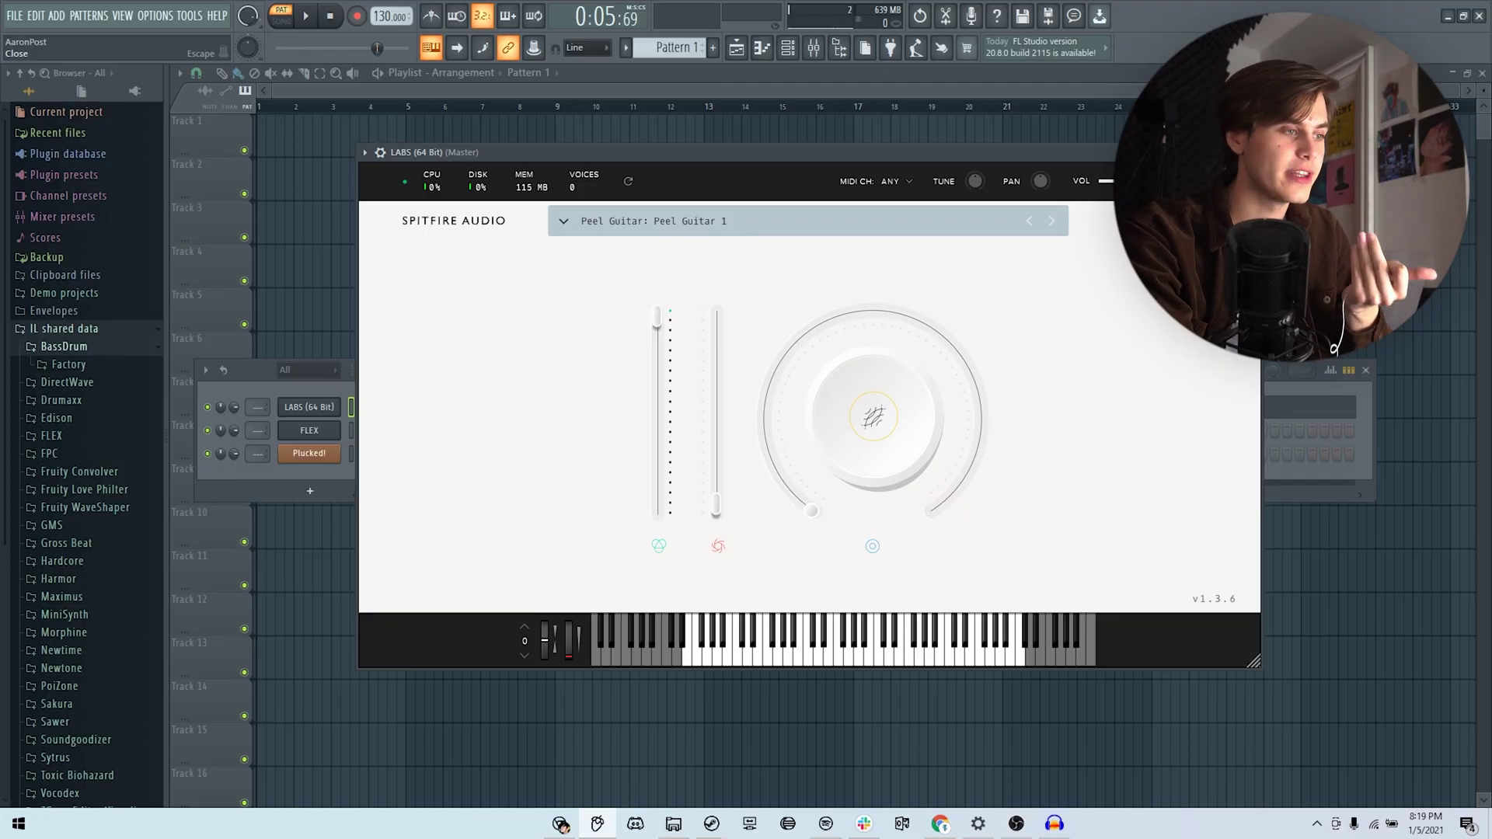
- Close the LABS plugin, open the LABS channel's piano roll and play back the four-chord pattern
{"action": "left_click", "coordinate": [1253, 152]}
{"action": "left_click", "coordinate": [482, 406]}
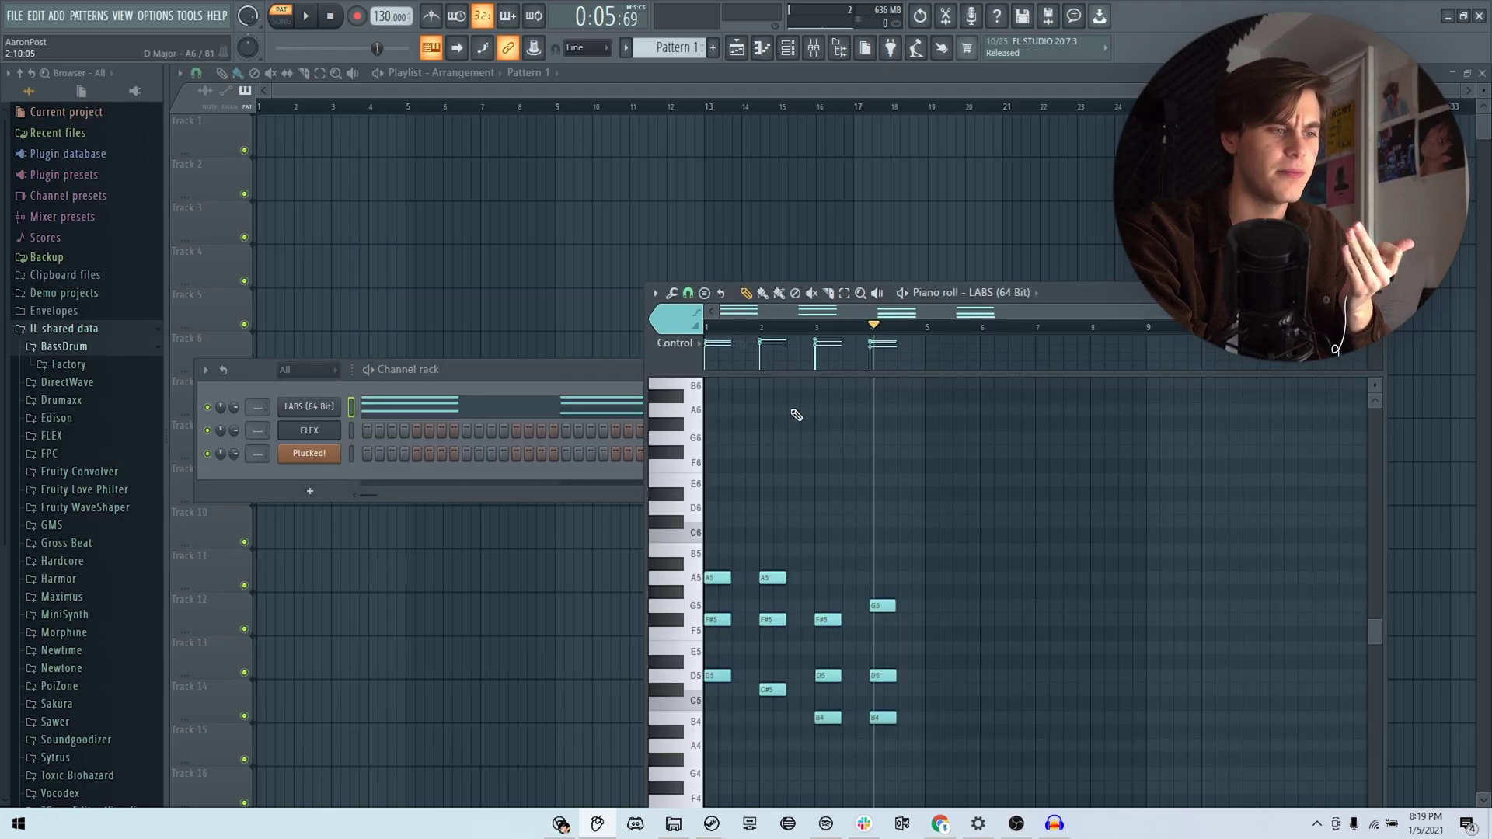
{"action": "key", "text": "space"}
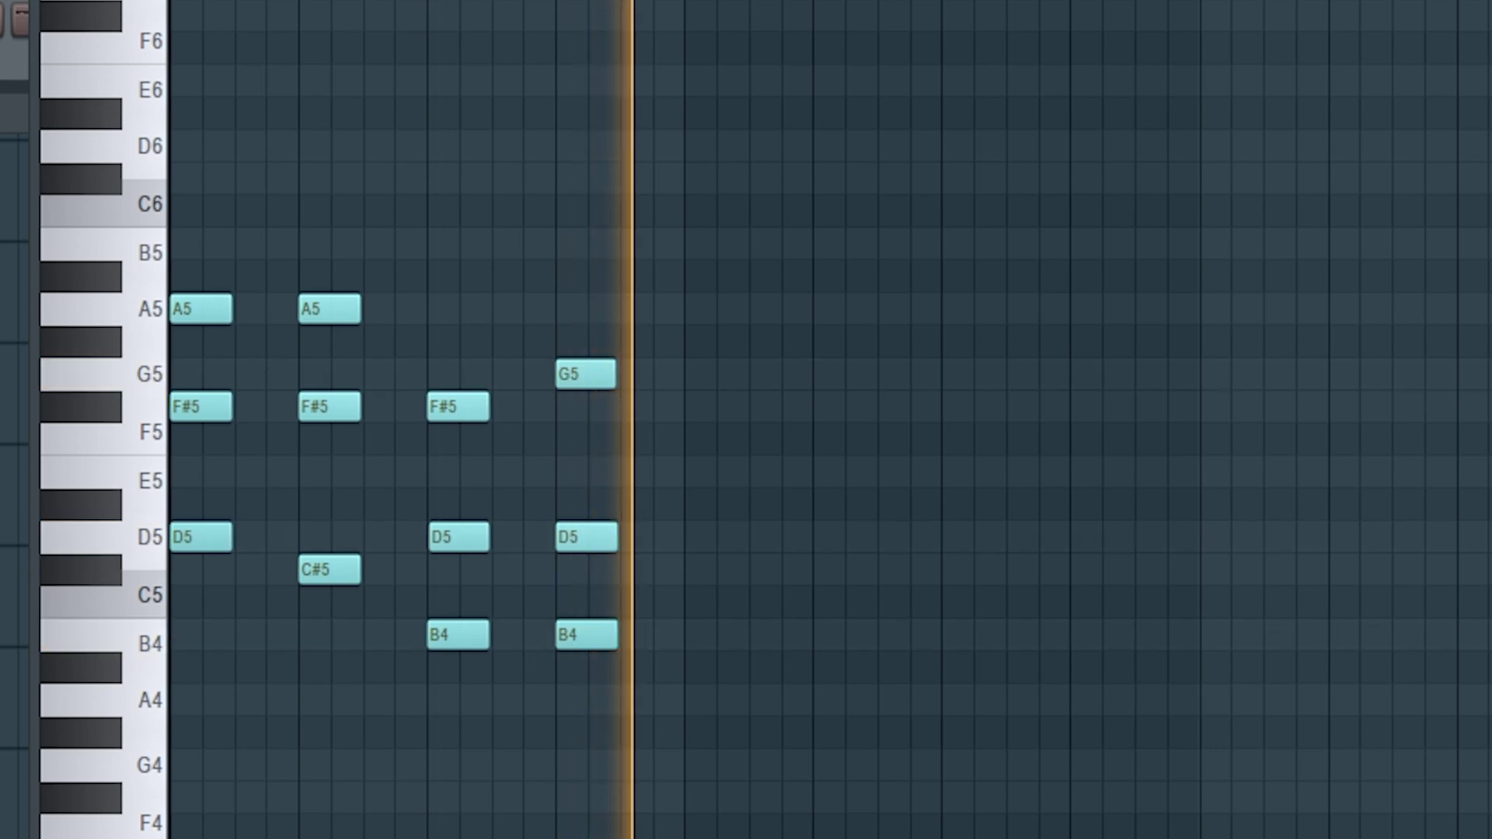
{"action": "key", "text": "space"}
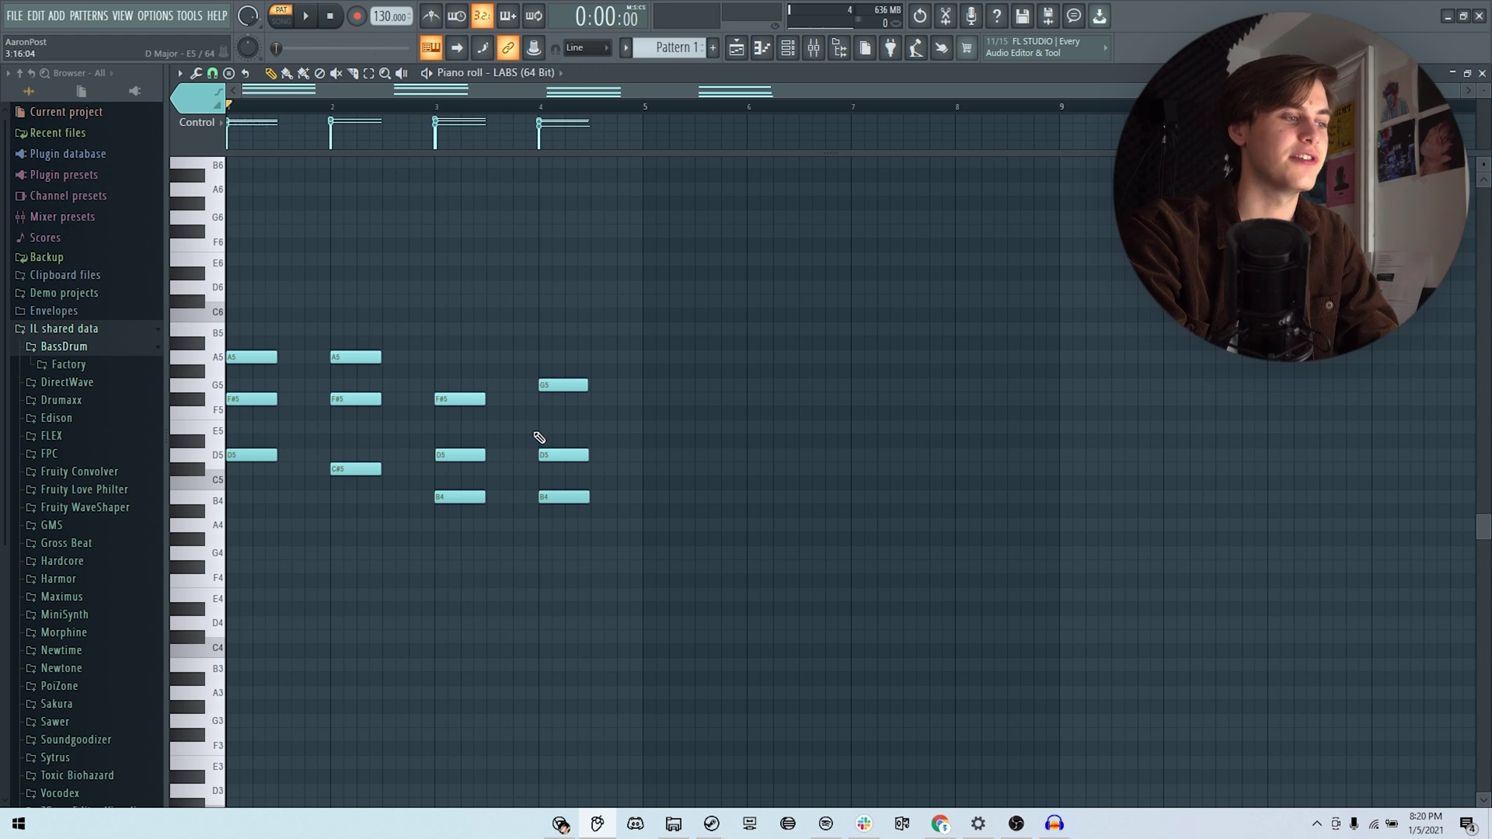
- Change the piano roll's grid snapping and shift the upper notes of each chord slightly later for a strummed feel
{"action": "scroll", "coordinate": [539, 437], "scroll_direction": "up", "scroll_amount": 4}
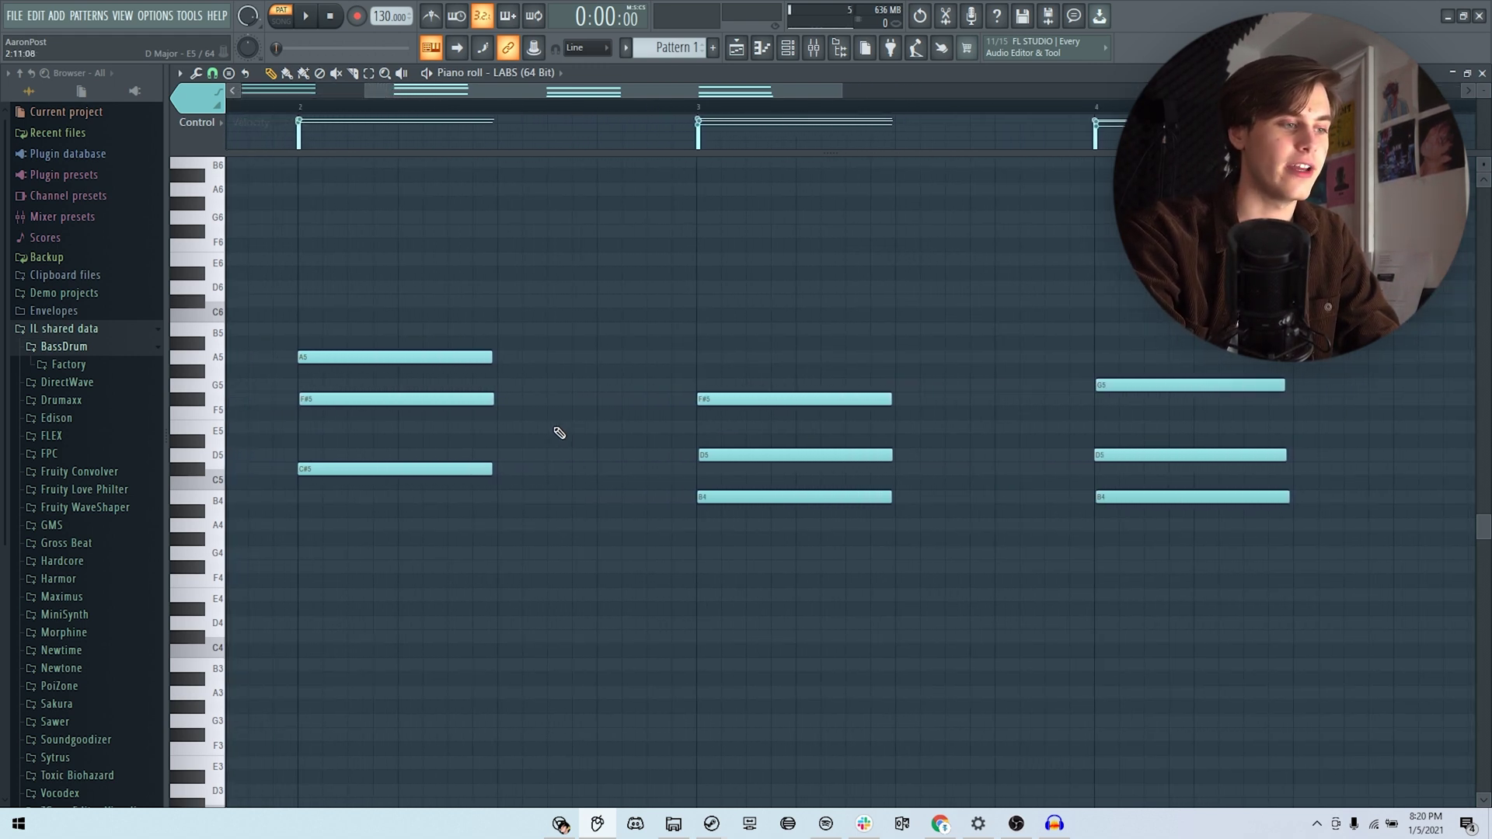
{"action": "left_click_drag", "start_coordinate": [684, 88], "coordinate": [534, 81]}
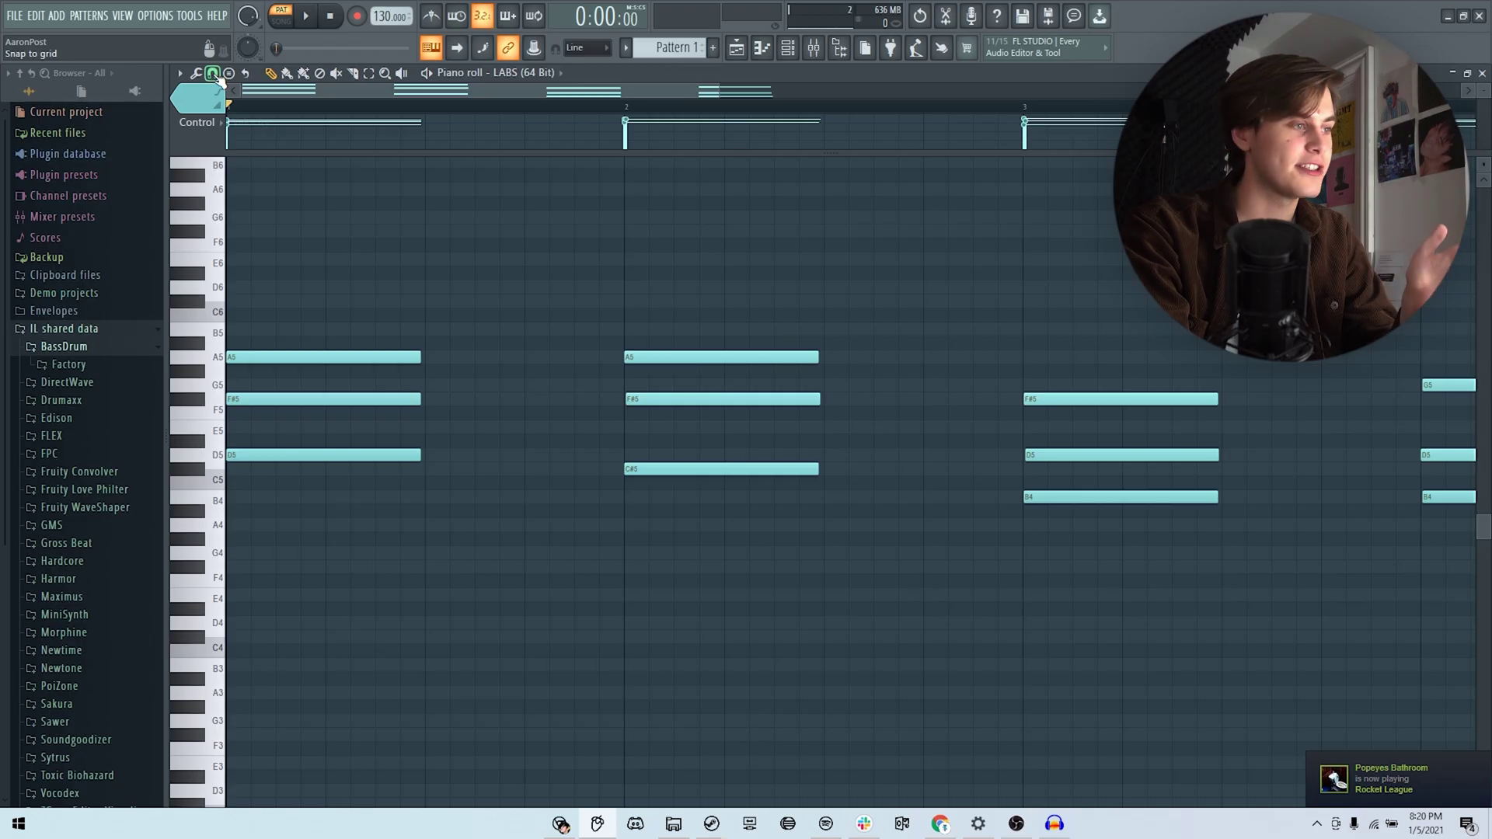
{"action": "left_click", "coordinate": [212, 74]}
{"action": "left_click", "coordinate": [233, 147]}
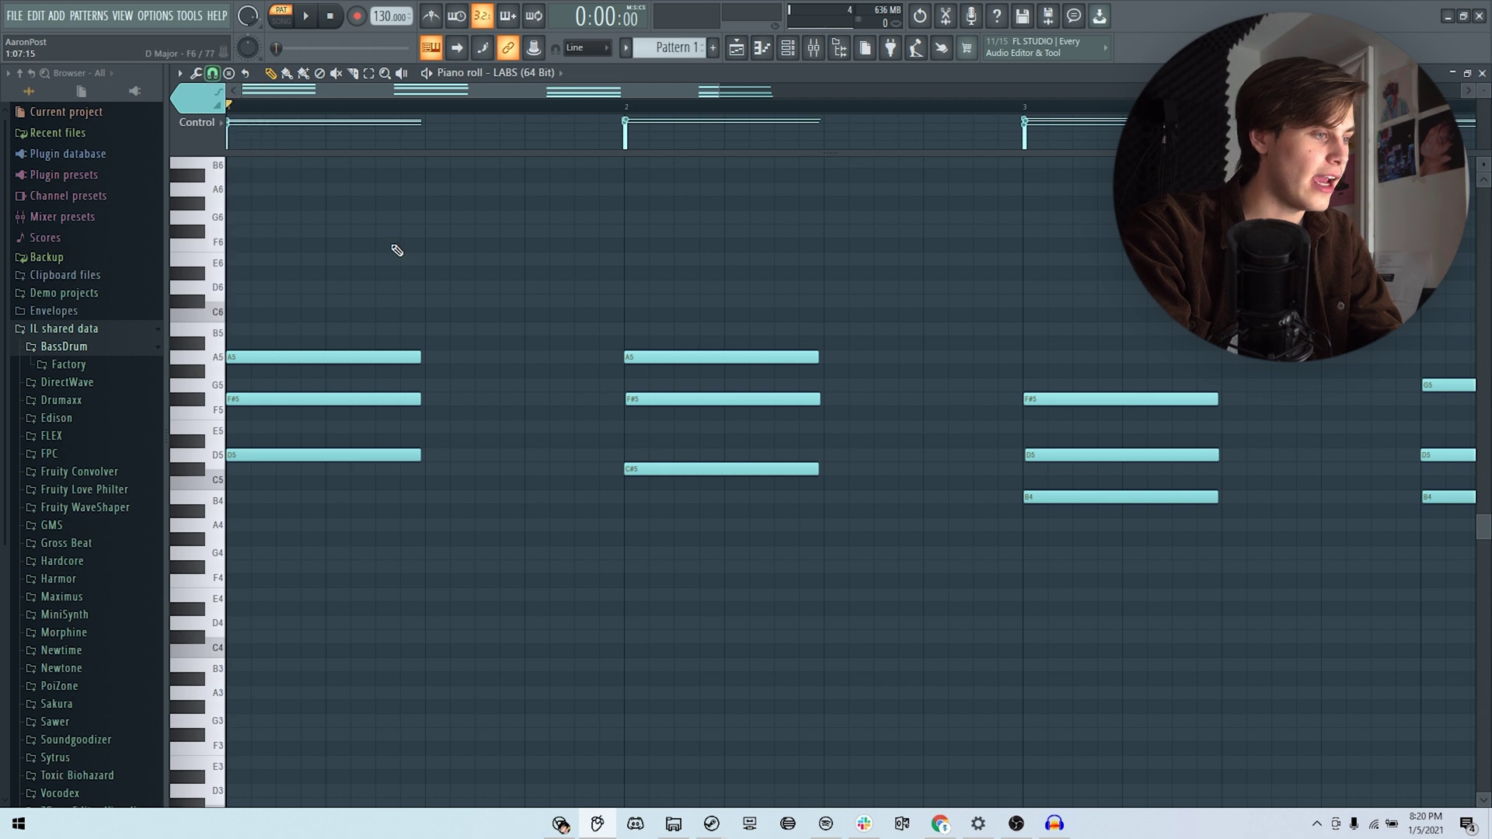
{"action": "left_click_drag", "start_coordinate": [261, 396], "coordinate": [263, 397]}
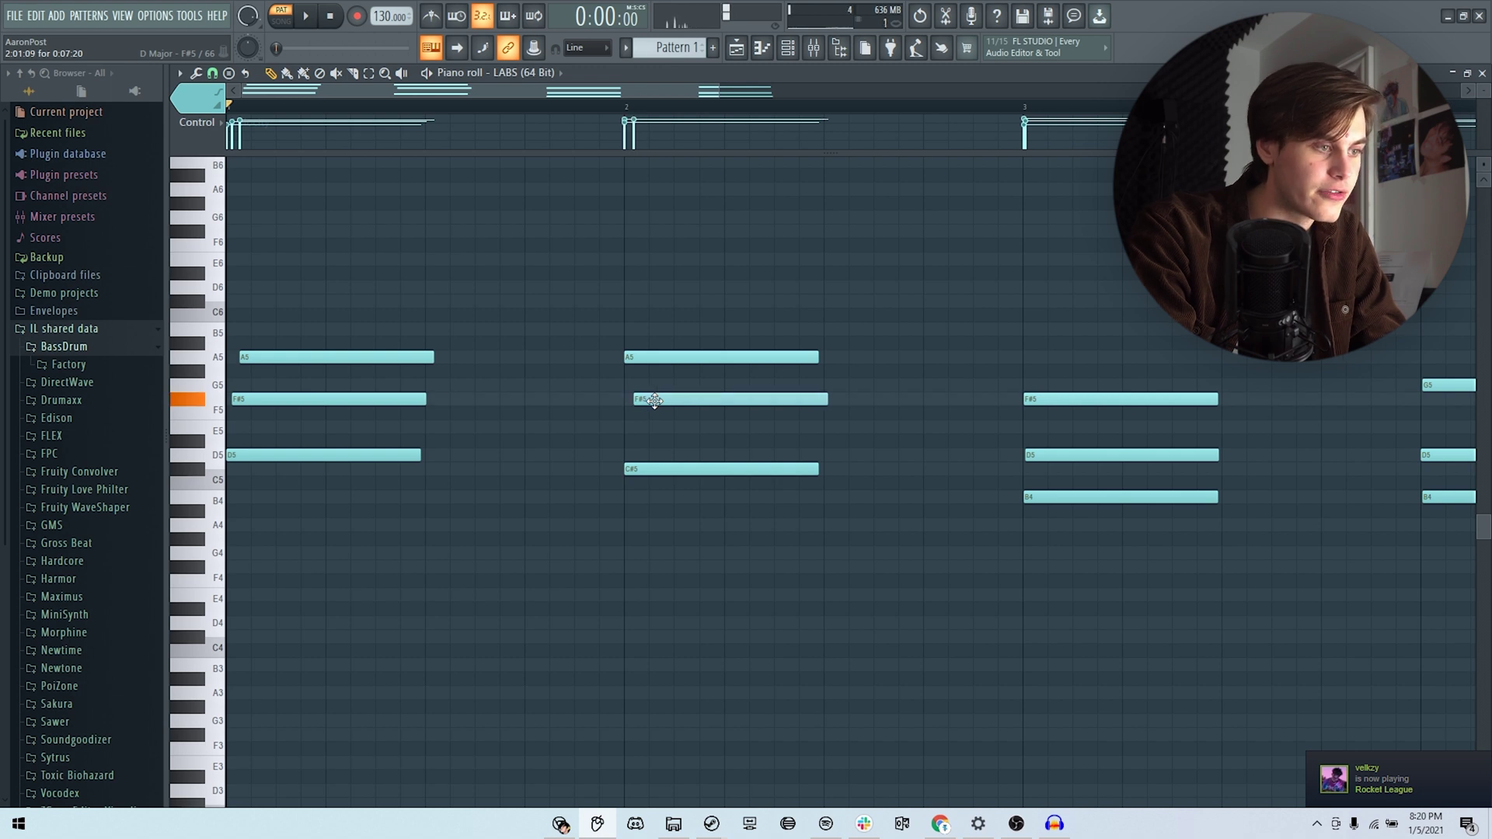
{"action": "left_click_drag", "start_coordinate": [667, 359], "coordinate": [663, 356]}
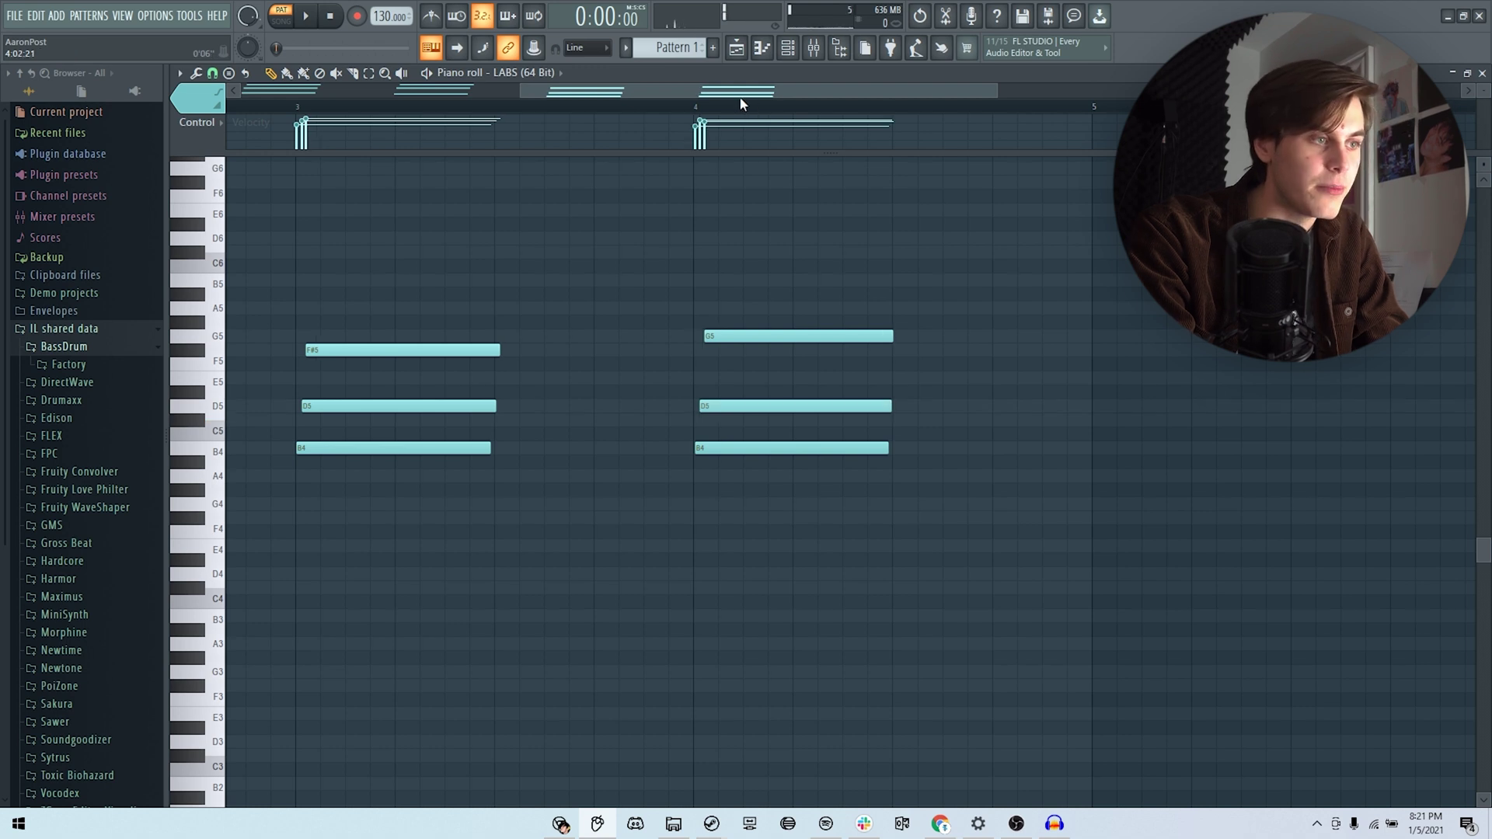
- Play back the strummed chord pattern from the start
{"action": "left_click_drag", "start_coordinate": [741, 103], "coordinate": [403, 118]}
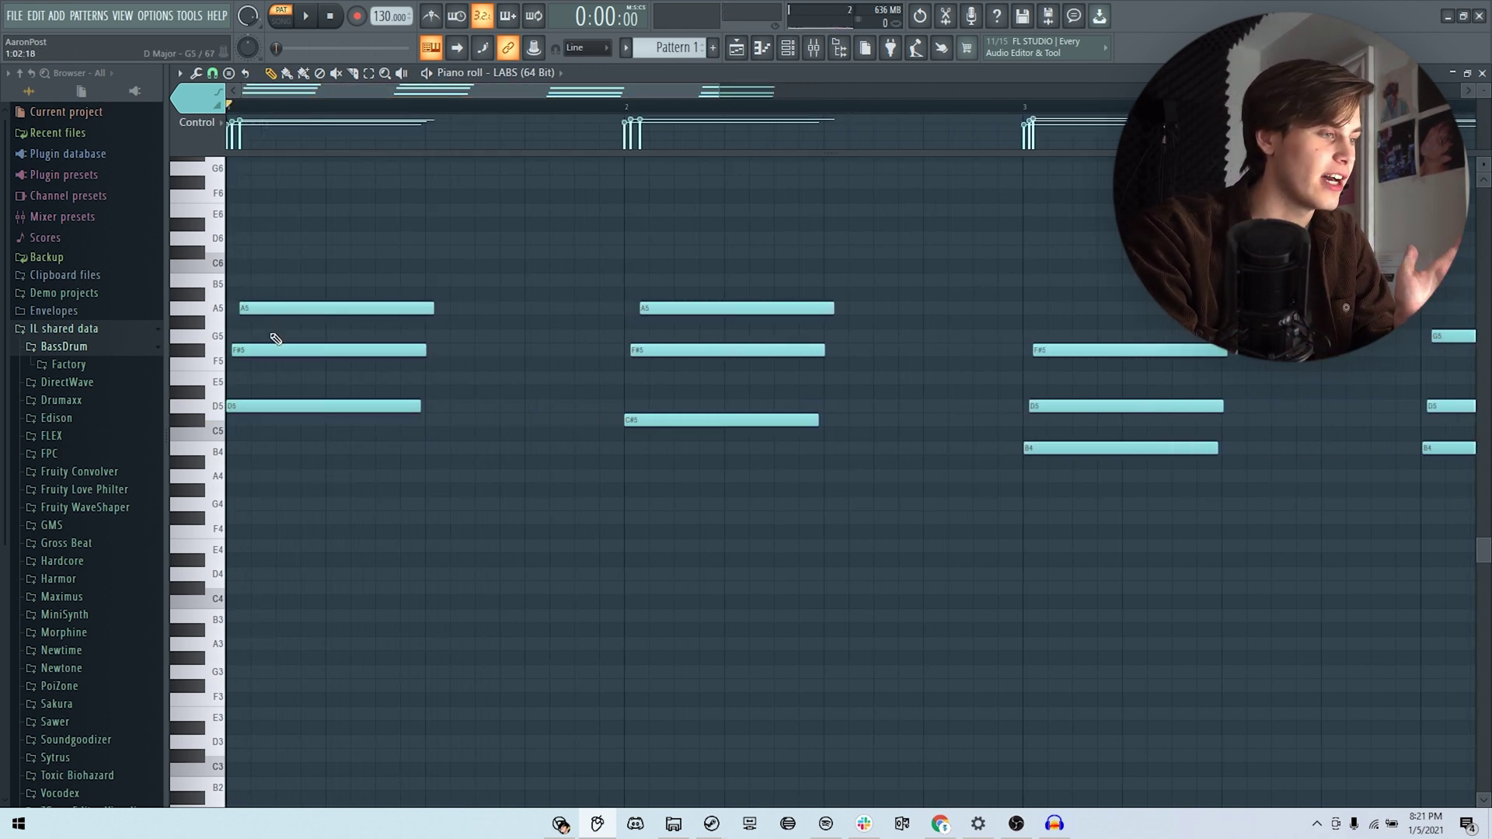
{"action": "left_click_drag", "start_coordinate": [757, 89], "coordinate": [961, 109]}
{"action": "key", "text": "space"}
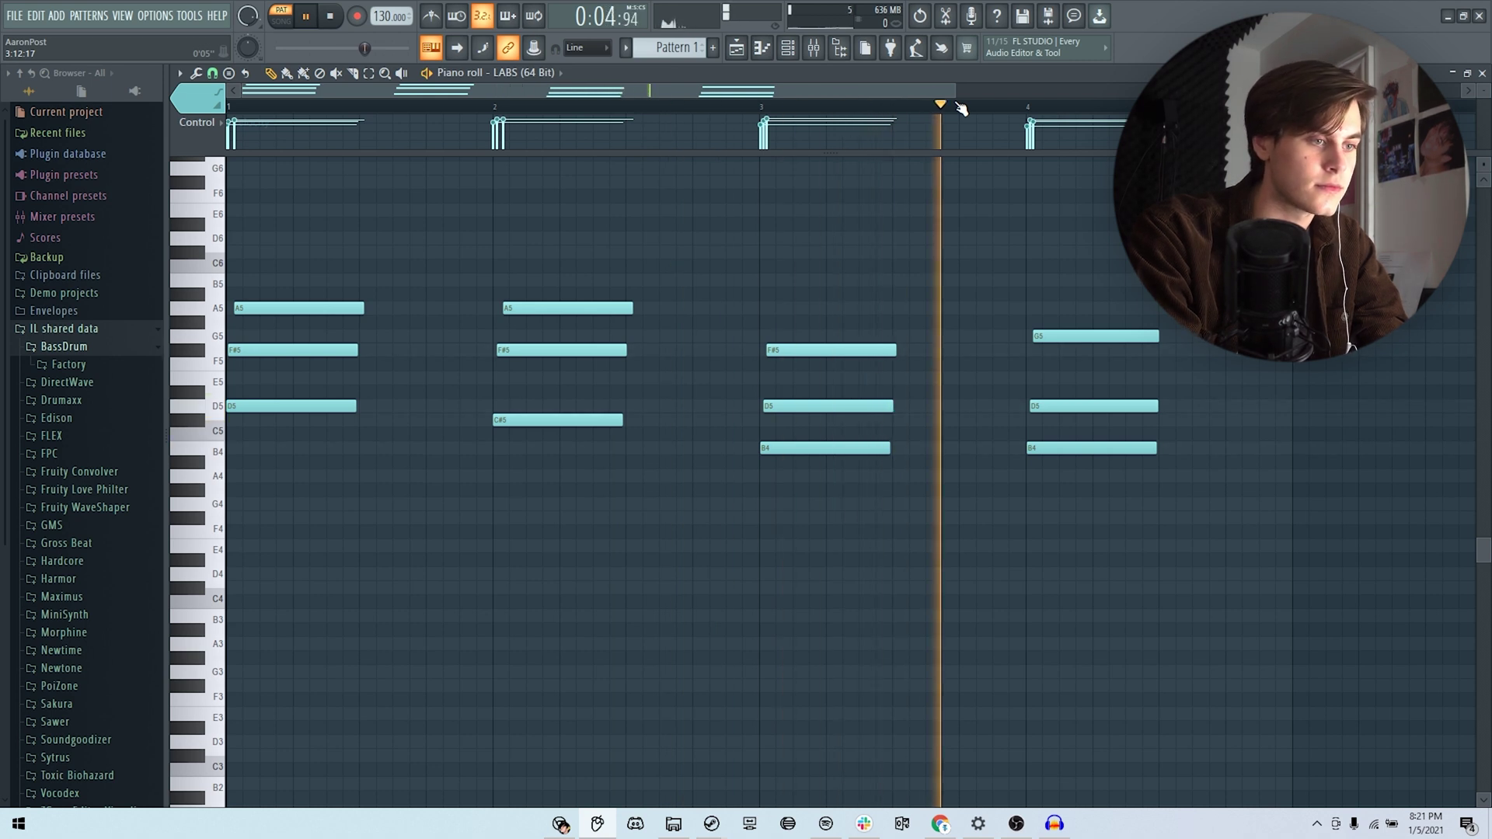
{"action": "key", "text": "space"}
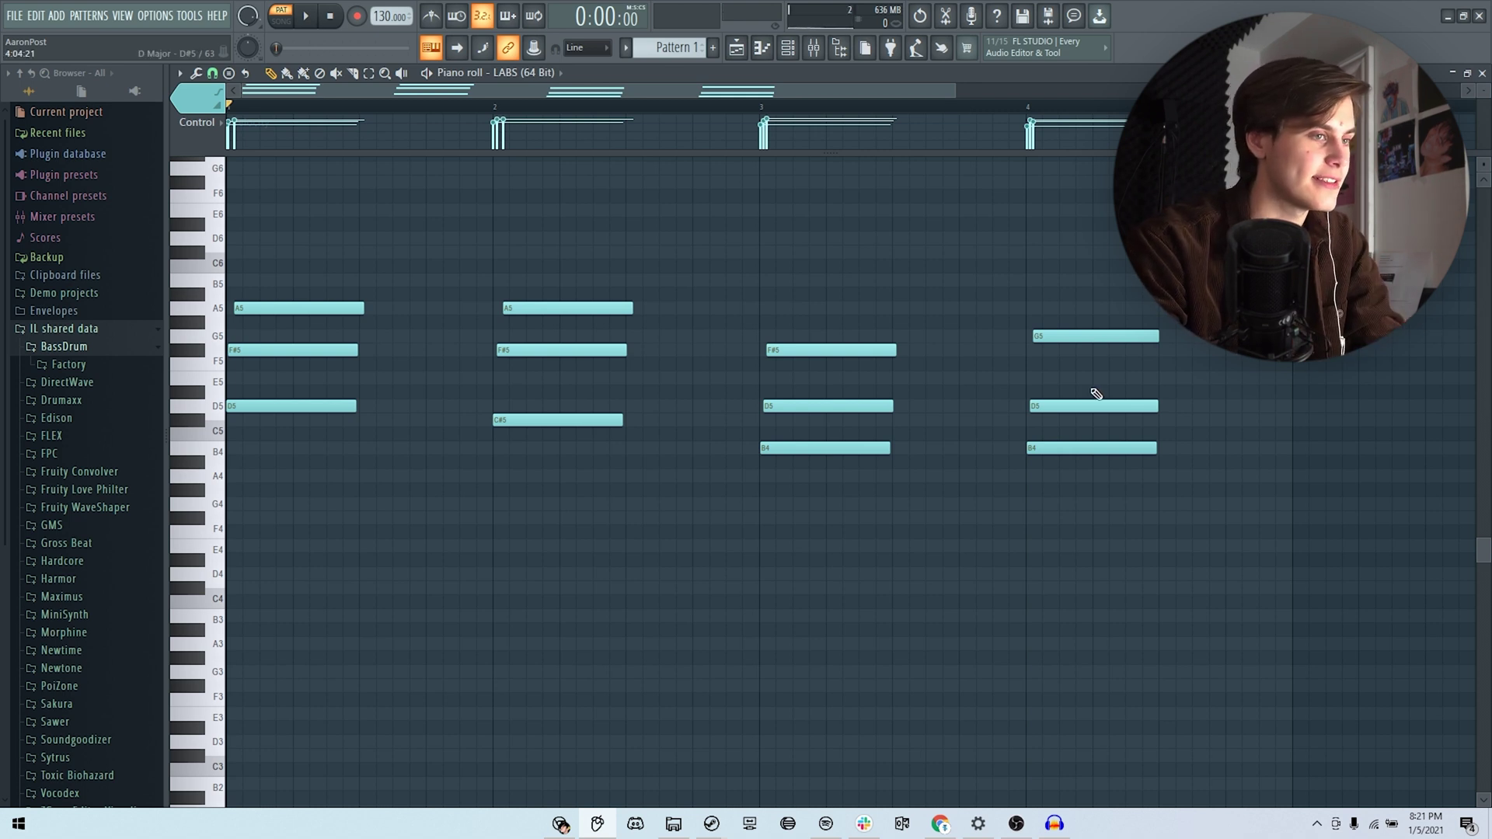
- Enlarge the velocity lane and vary the note velocities, making each chord's lowest note softest and its highest note loudest
{"action": "left_click_drag", "start_coordinate": [955, 91], "coordinate": [519, 92]}
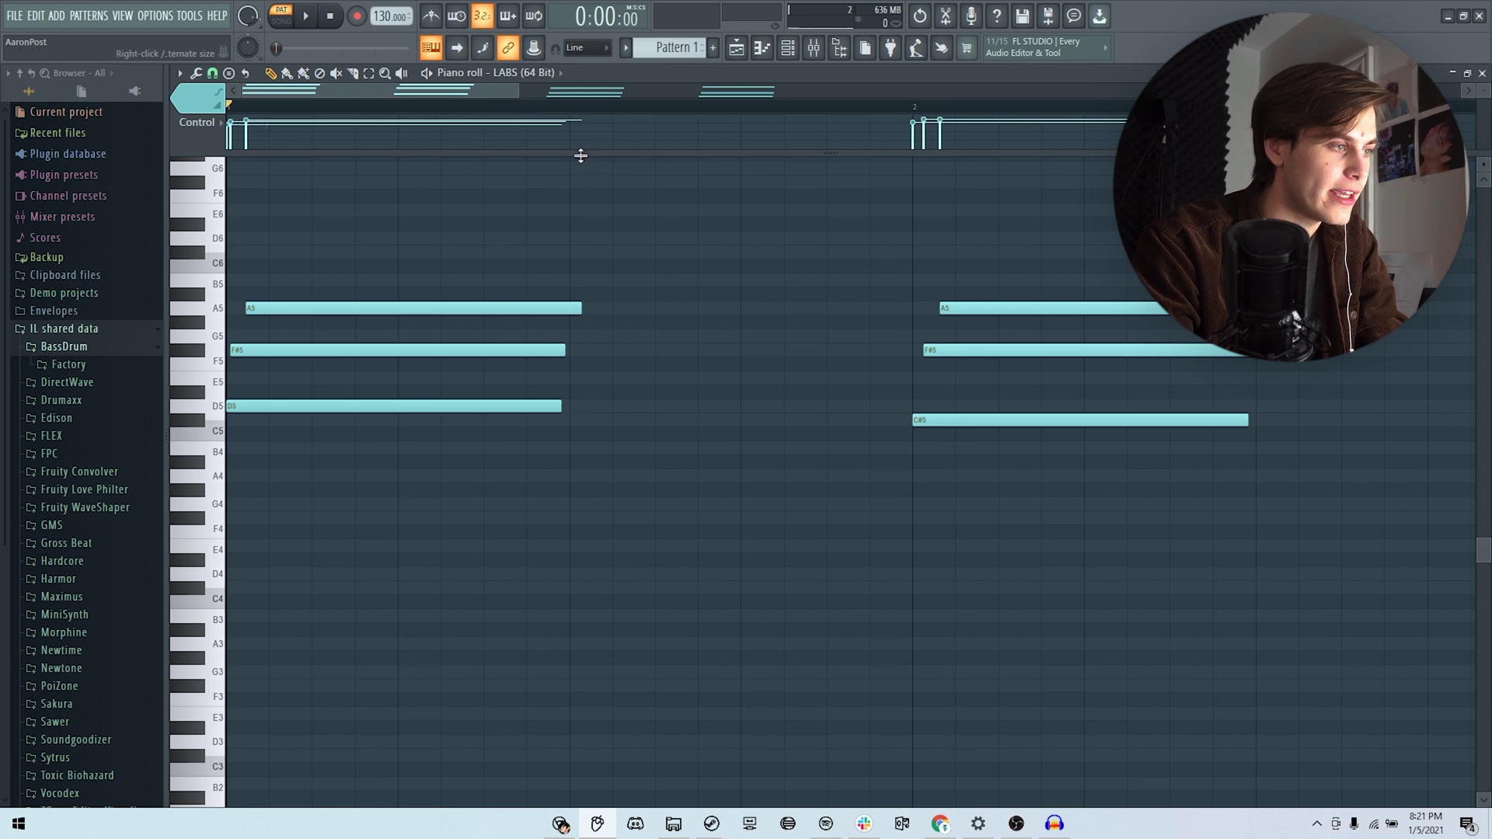
{"action": "left_click_drag", "start_coordinate": [581, 155], "coordinate": [588, 318]}
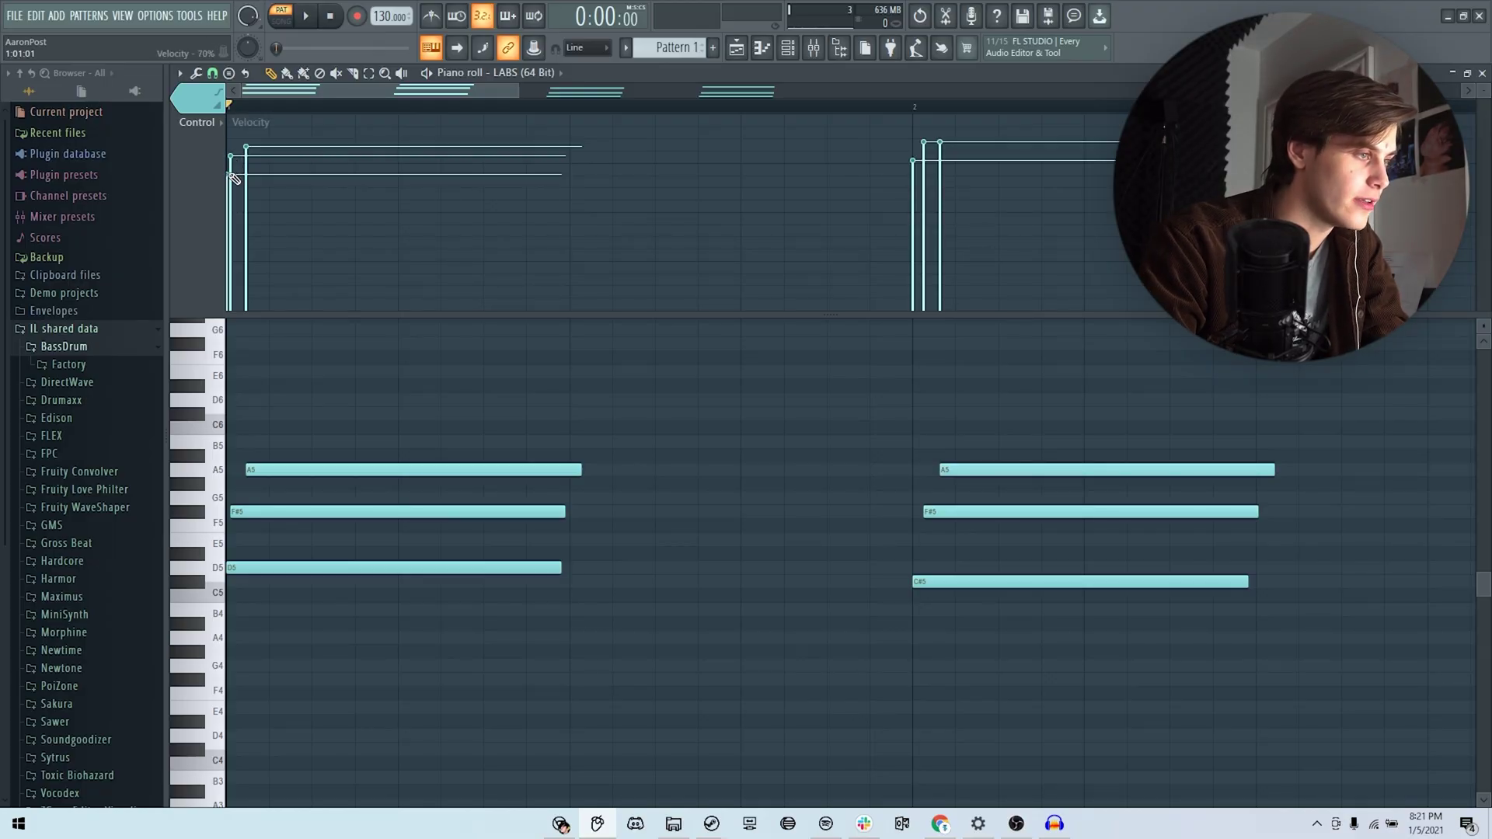
{"action": "scroll", "coordinate": [923, 144], "scroll_direction": "right", "scroll_amount": 6}
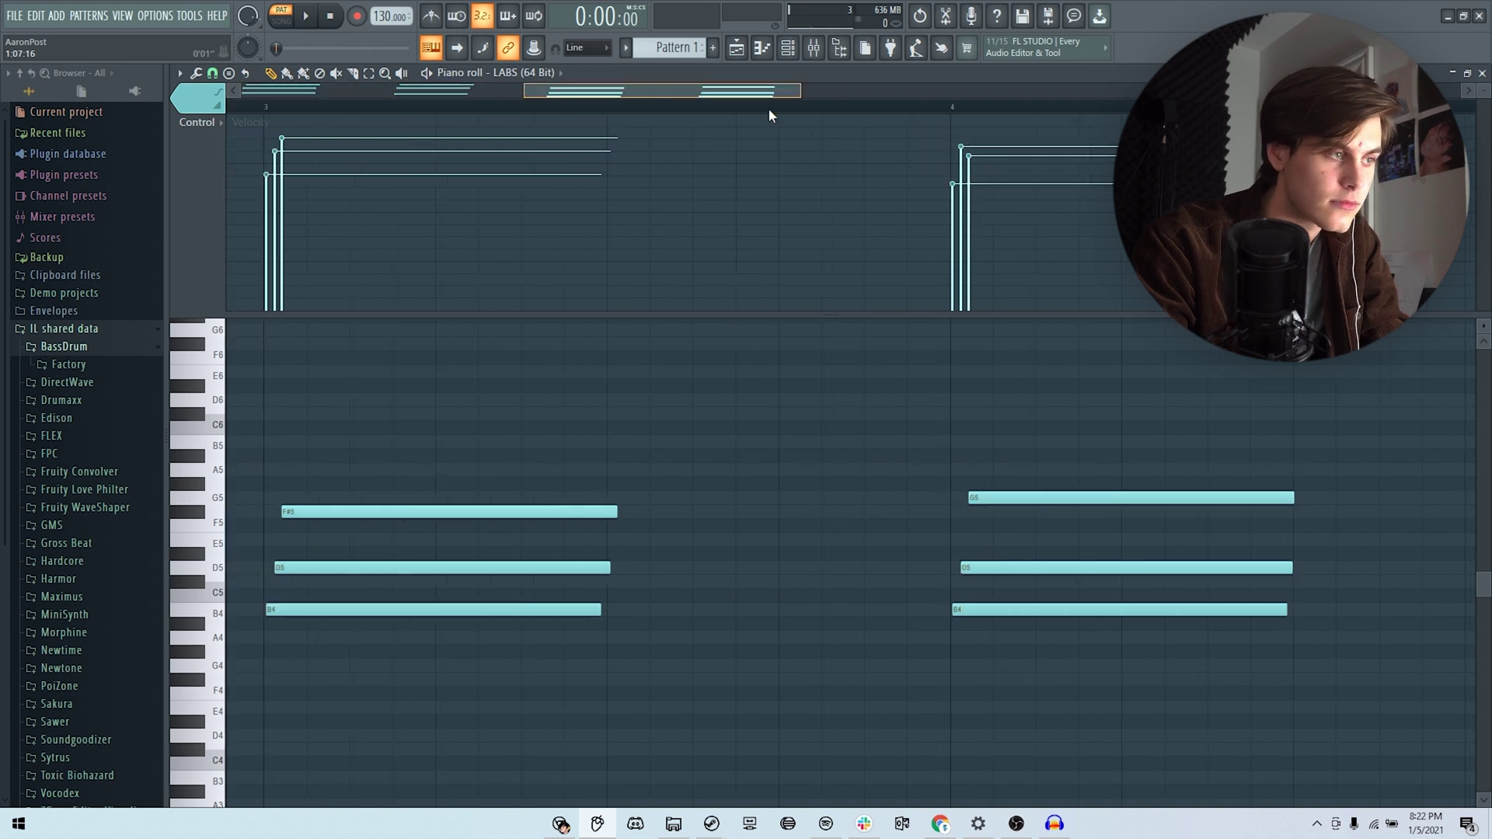
{"action": "scroll", "coordinate": [503, 163], "scroll_direction": "left", "scroll_amount": 1}
{"action": "double_click", "coordinate": [441, 94]}
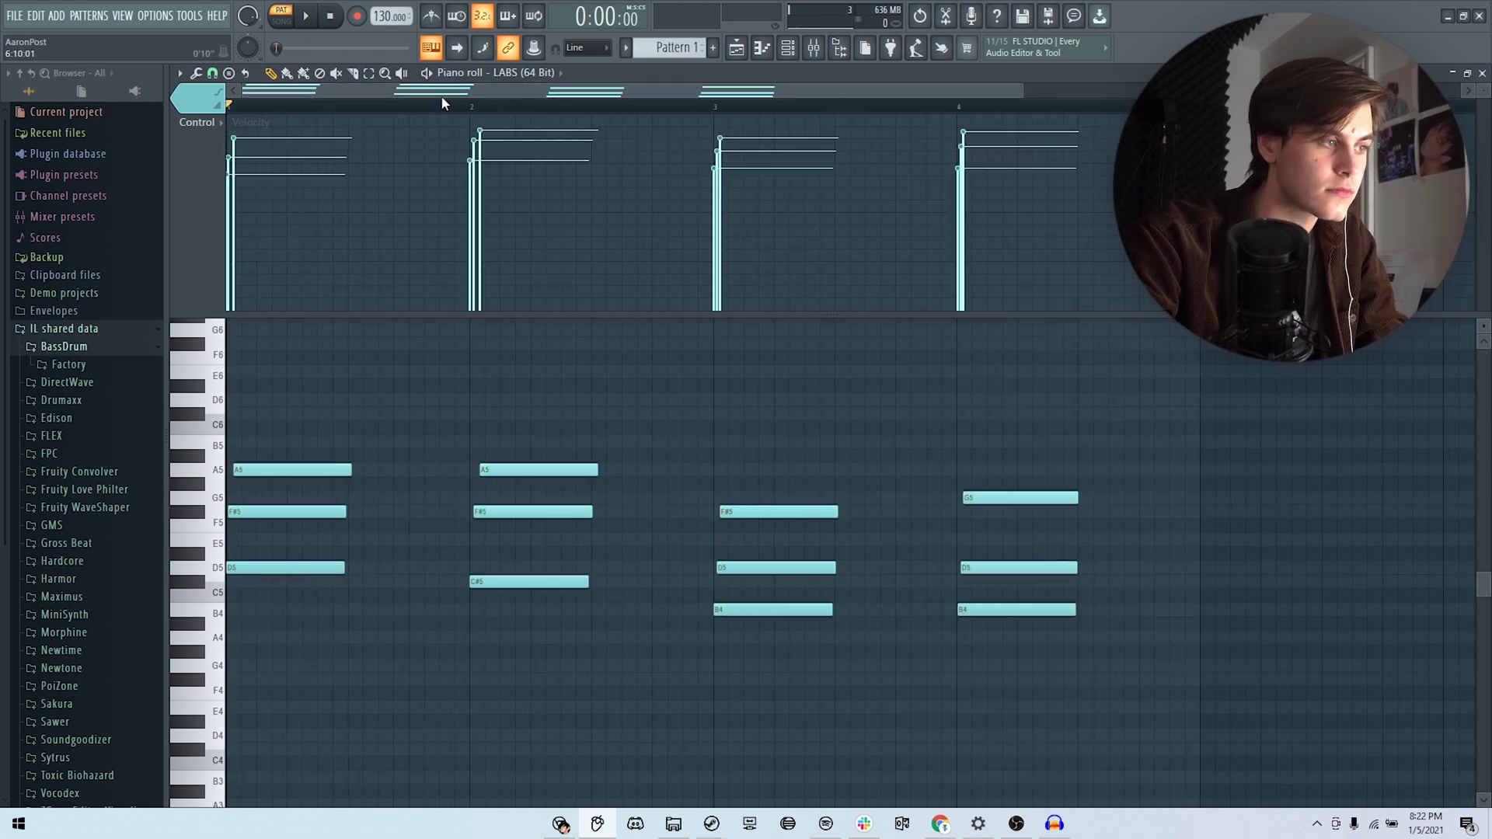
{"action": "key", "text": "space"}
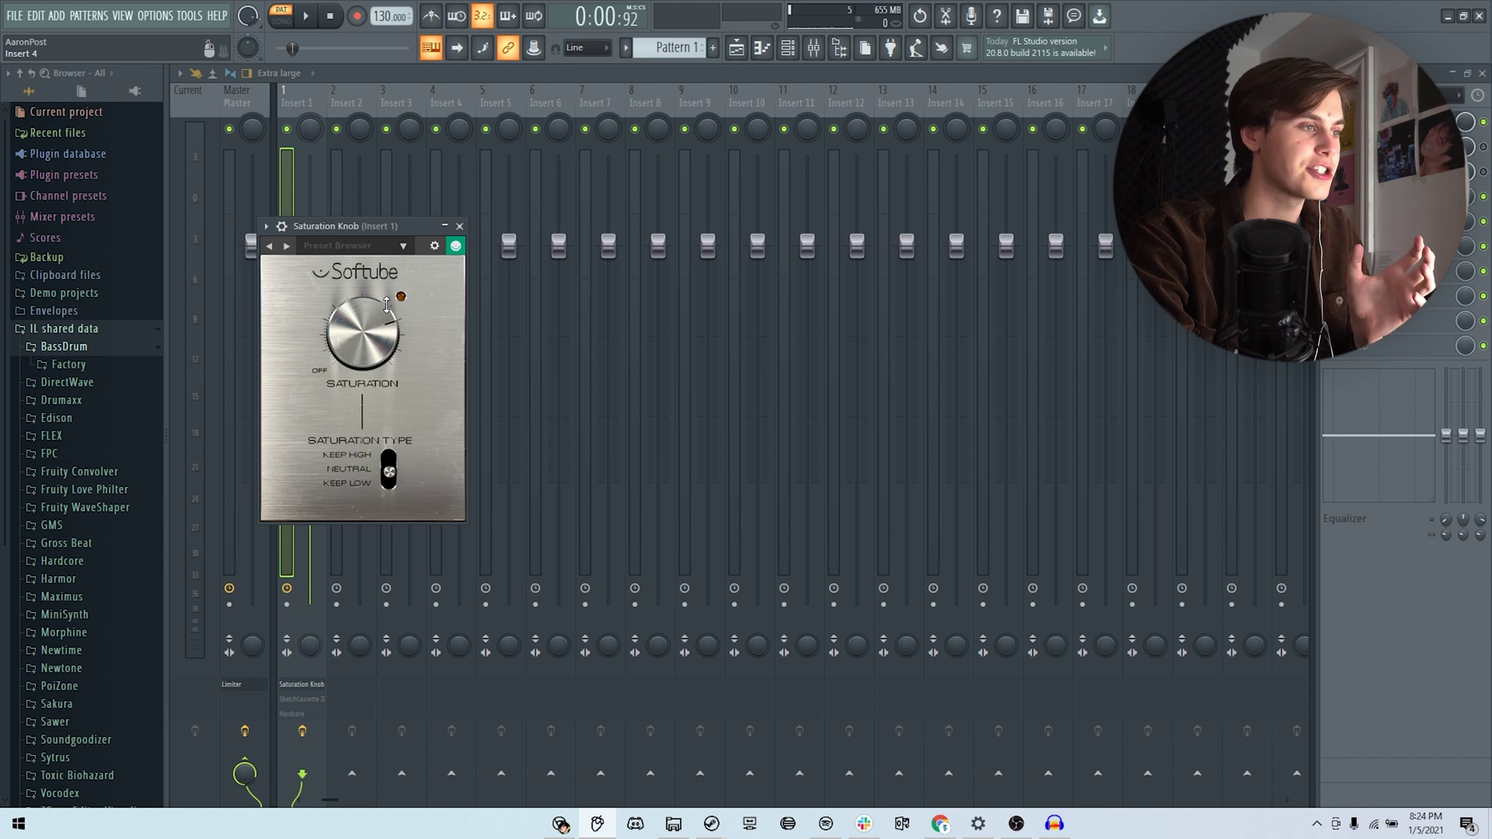
- Listen to the pattern through the Saturation Knob effect on Insert 1
{"action": "left_click", "coordinate": [309, 17]}
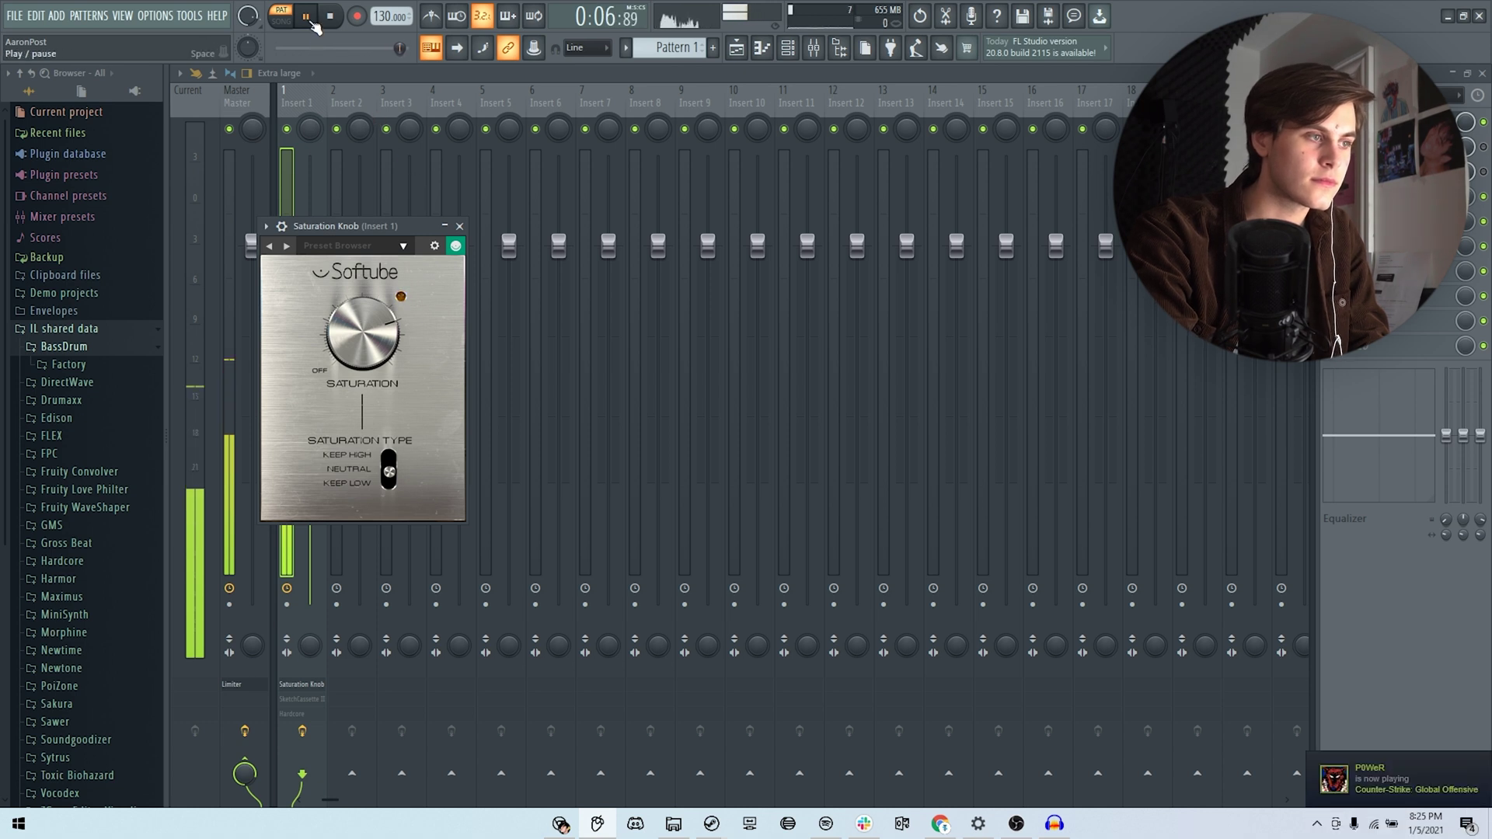
{"action": "left_click", "coordinate": [307, 17]}
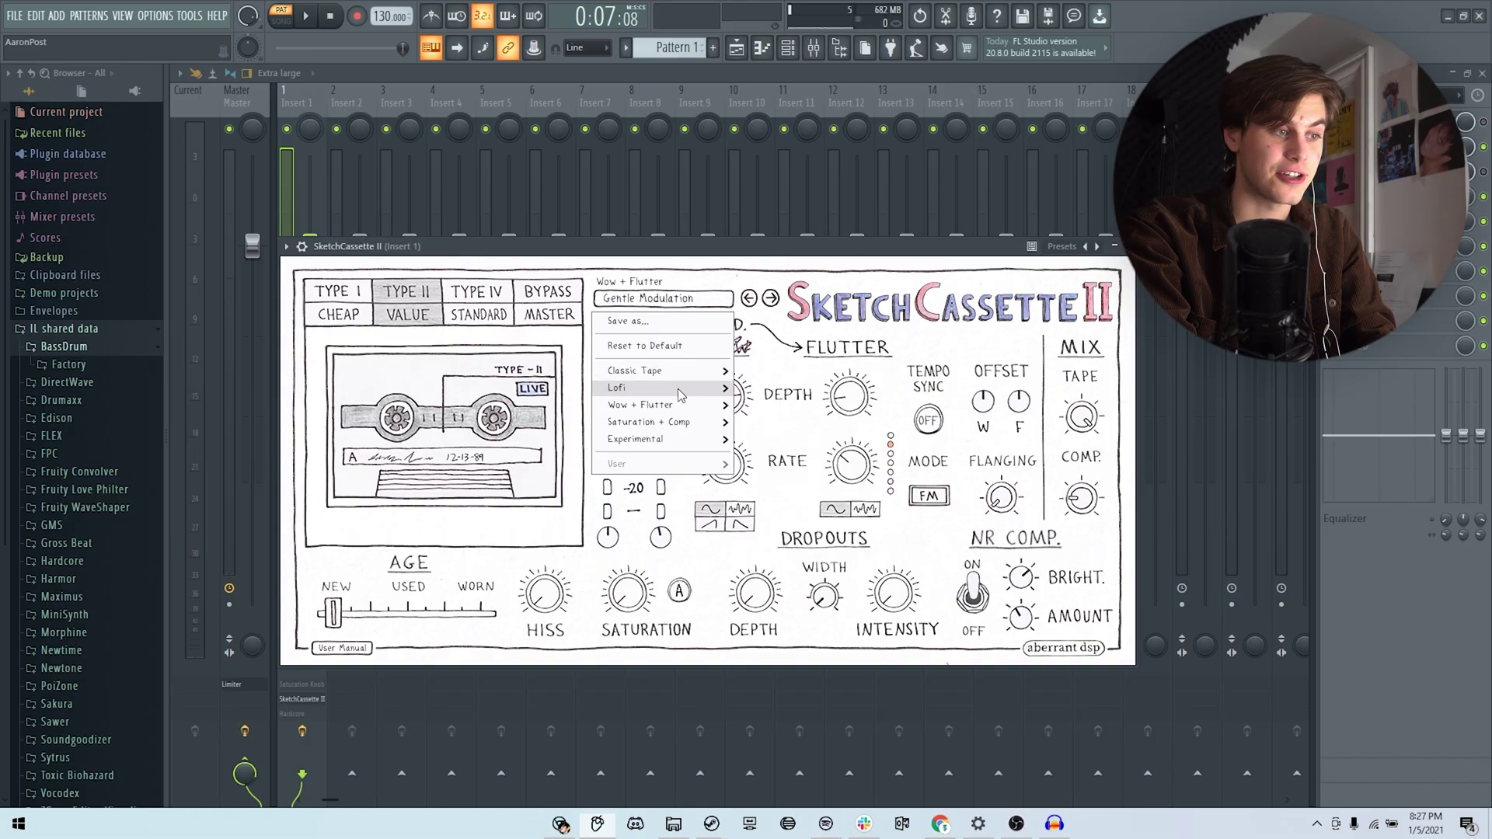
- Load the Lofi preset Well Loved Walkman in SketchCassette II and listen to the pattern with it
{"action": "mouse_move", "coordinate": [719, 388]}
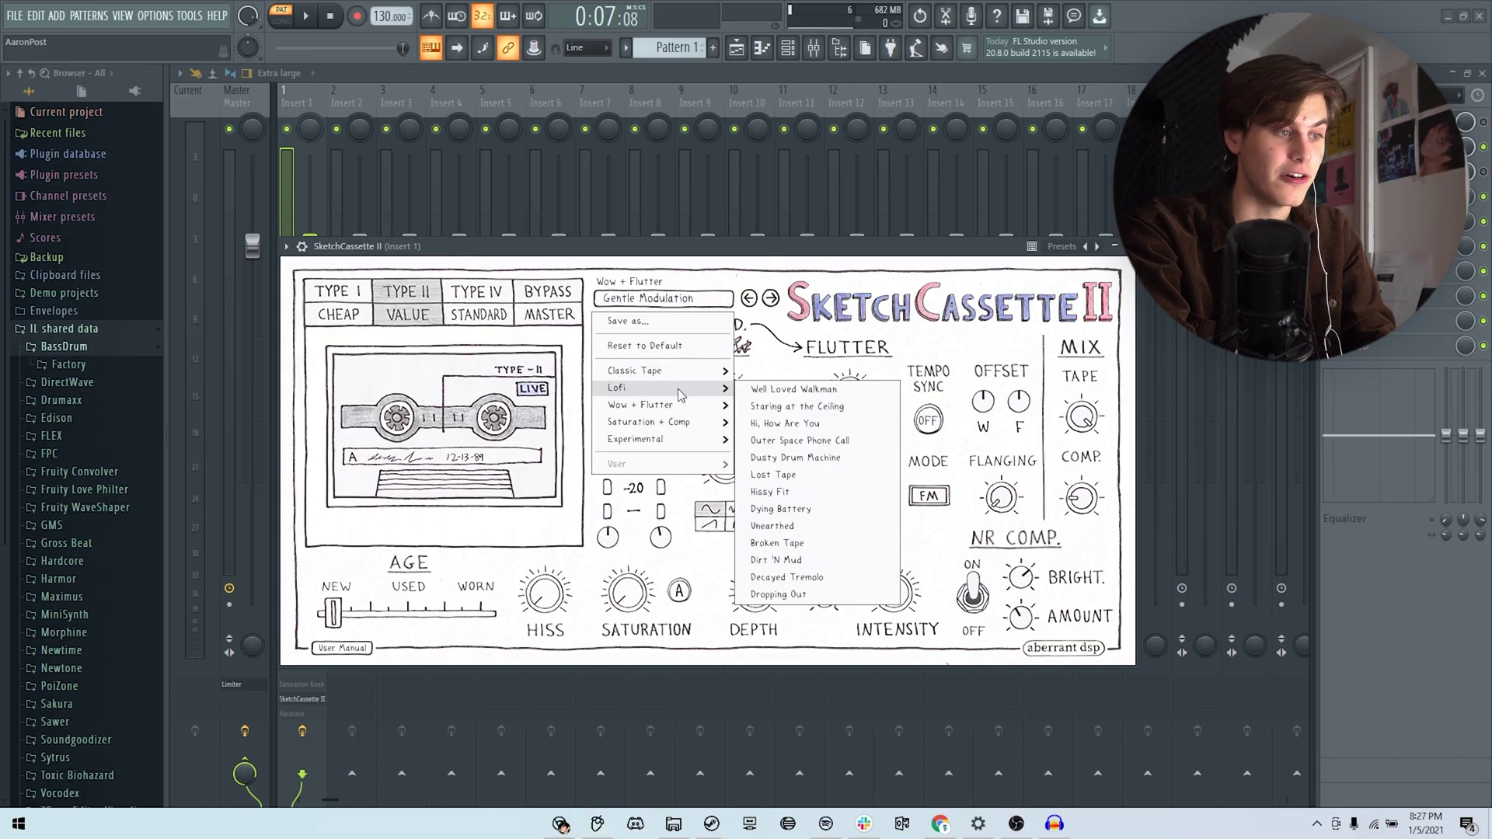
{"action": "left_click", "coordinate": [765, 393]}
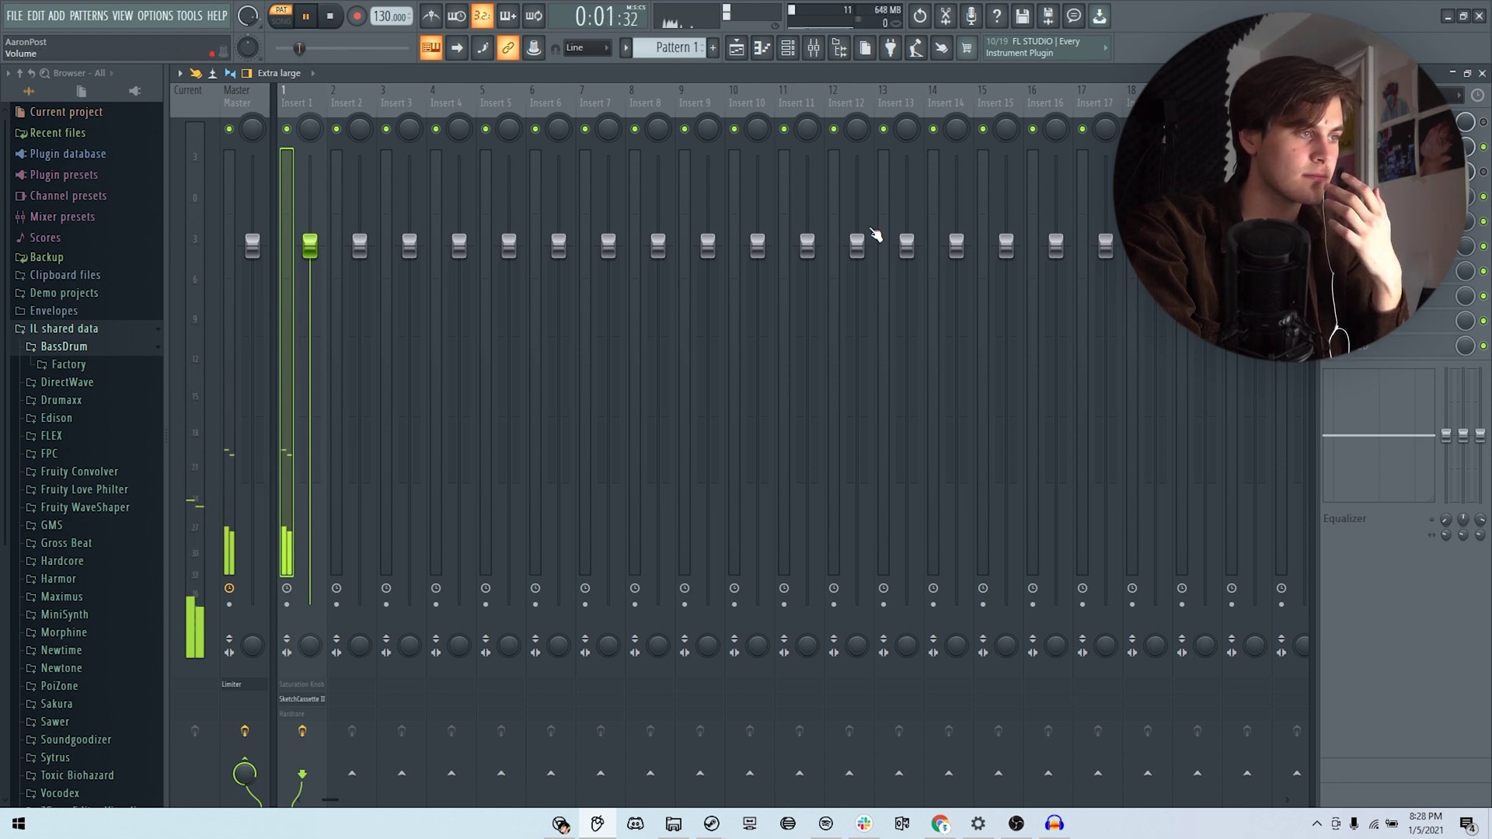
{"action": "key", "text": "space"}
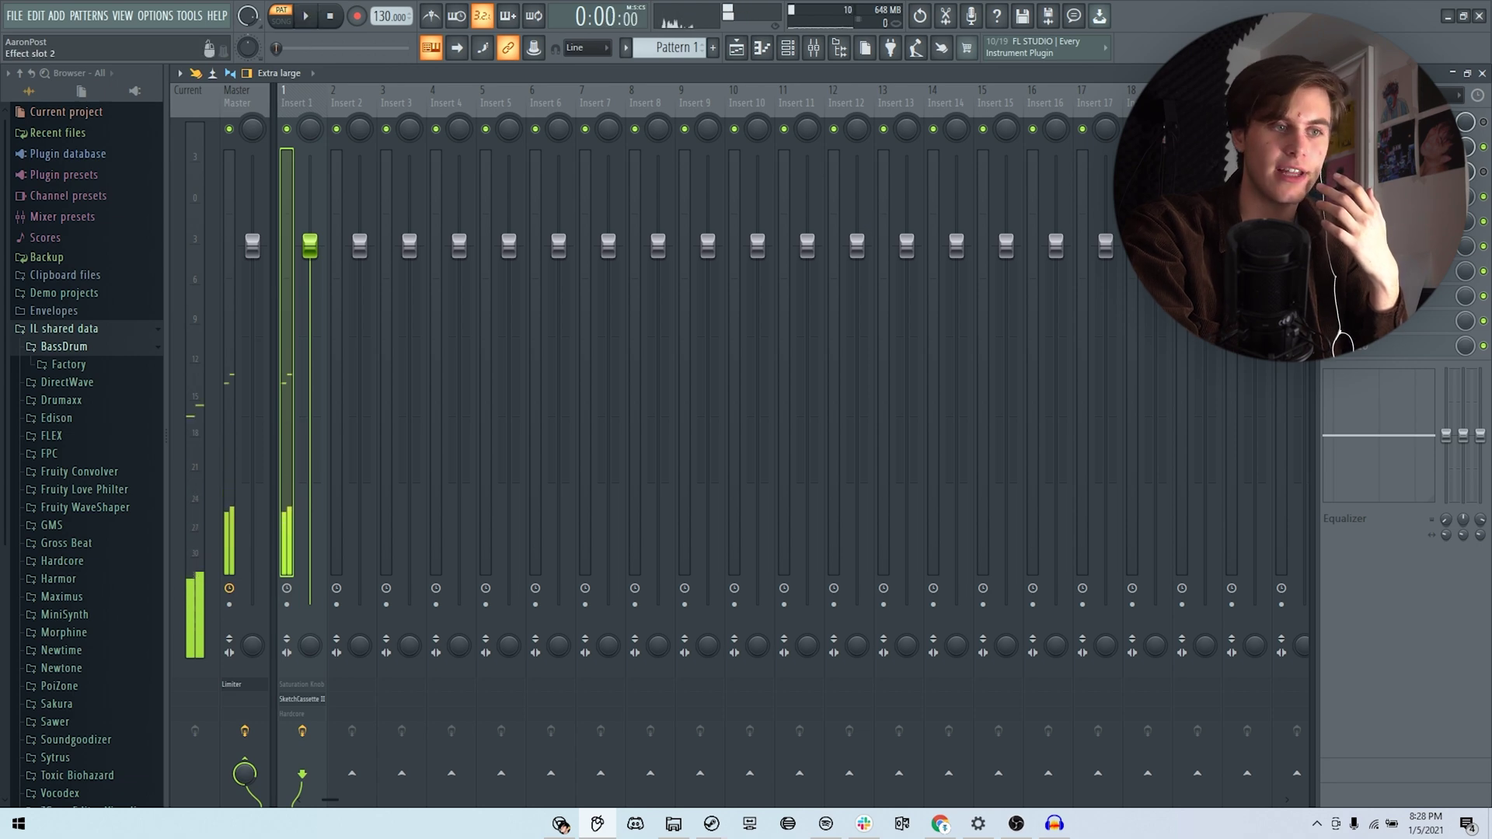
- Reopen SketchCassette II, look through its Classic Tape presets and close the plugin without changing the preset
{"action": "left_click", "coordinate": [1387, 147]}
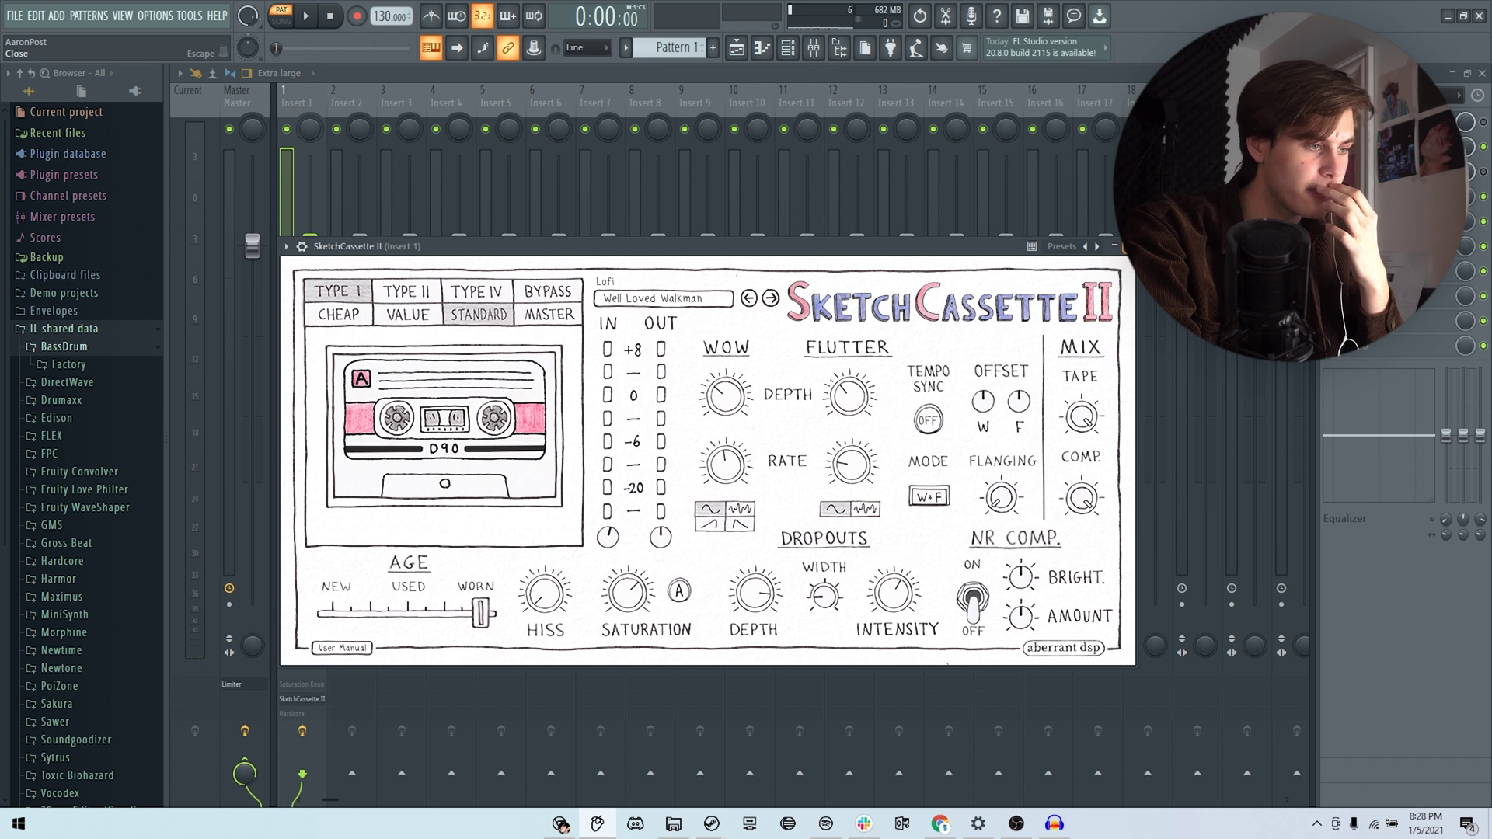
{"action": "left_click", "coordinate": [661, 299]}
{"action": "mouse_move", "coordinate": [674, 368]}
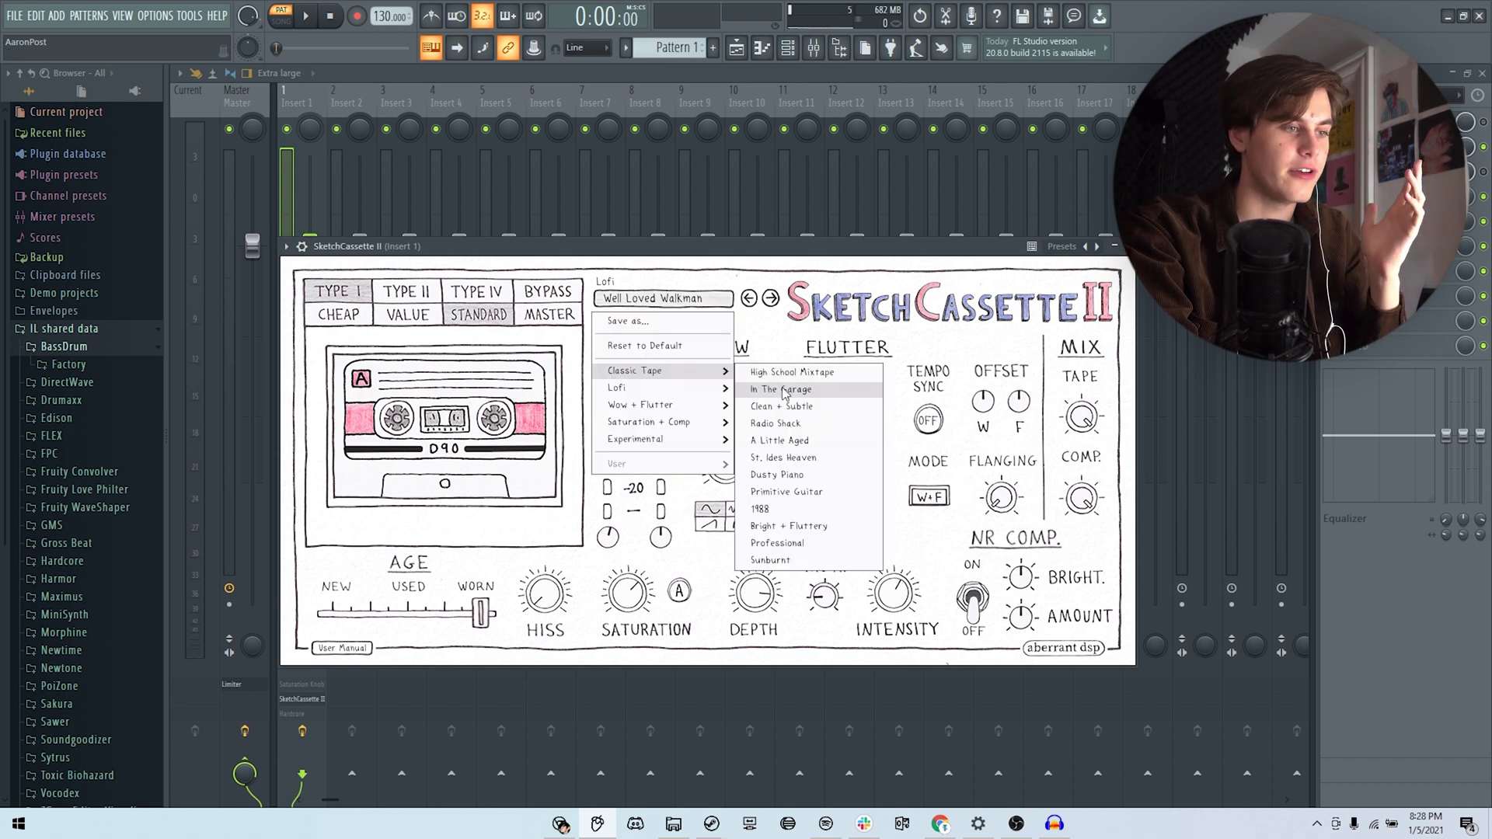
{"action": "left_click", "coordinate": [912, 329]}
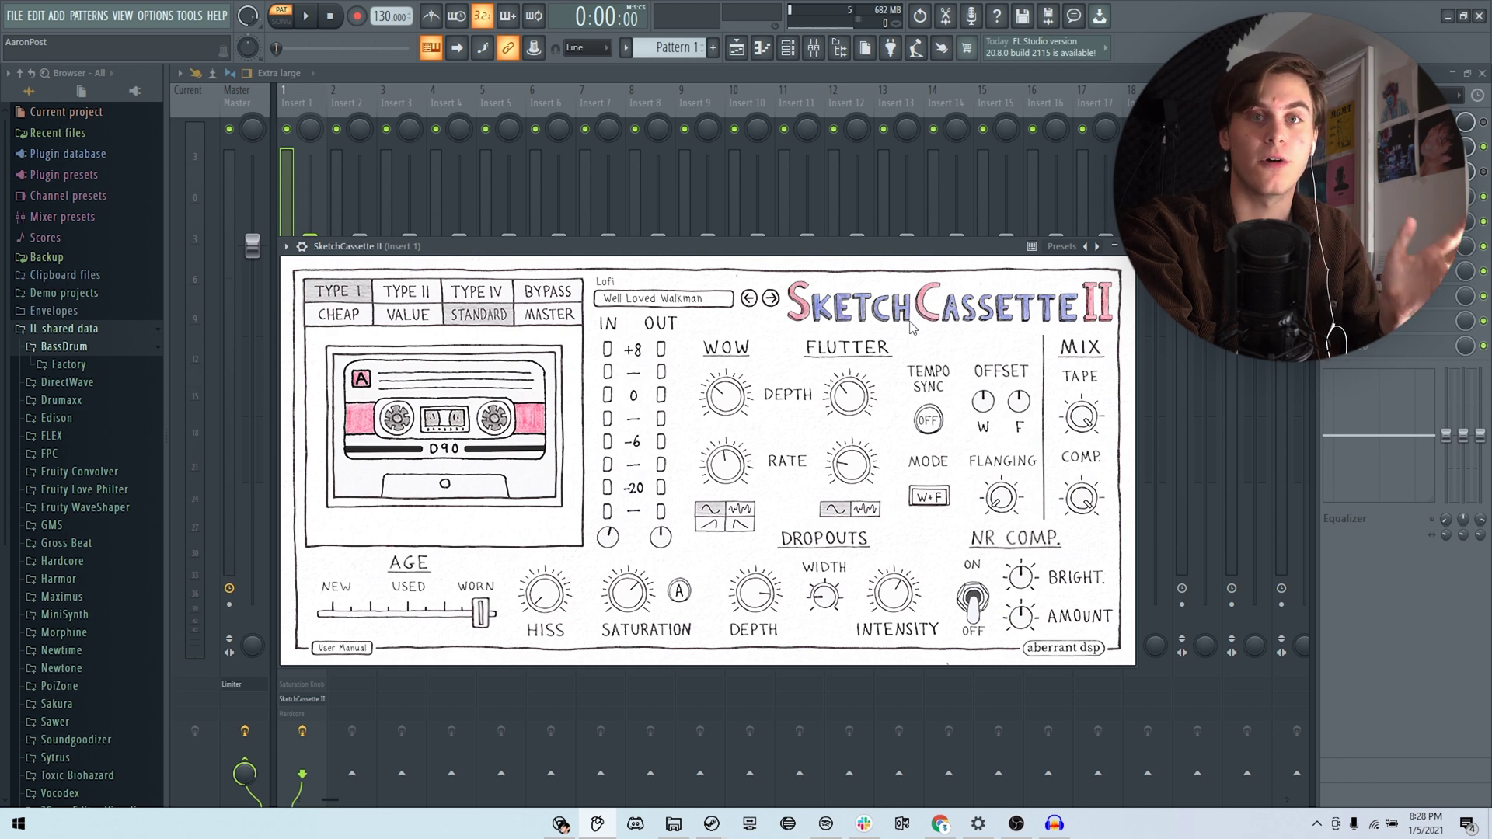
{"action": "left_click", "coordinate": [1114, 246]}
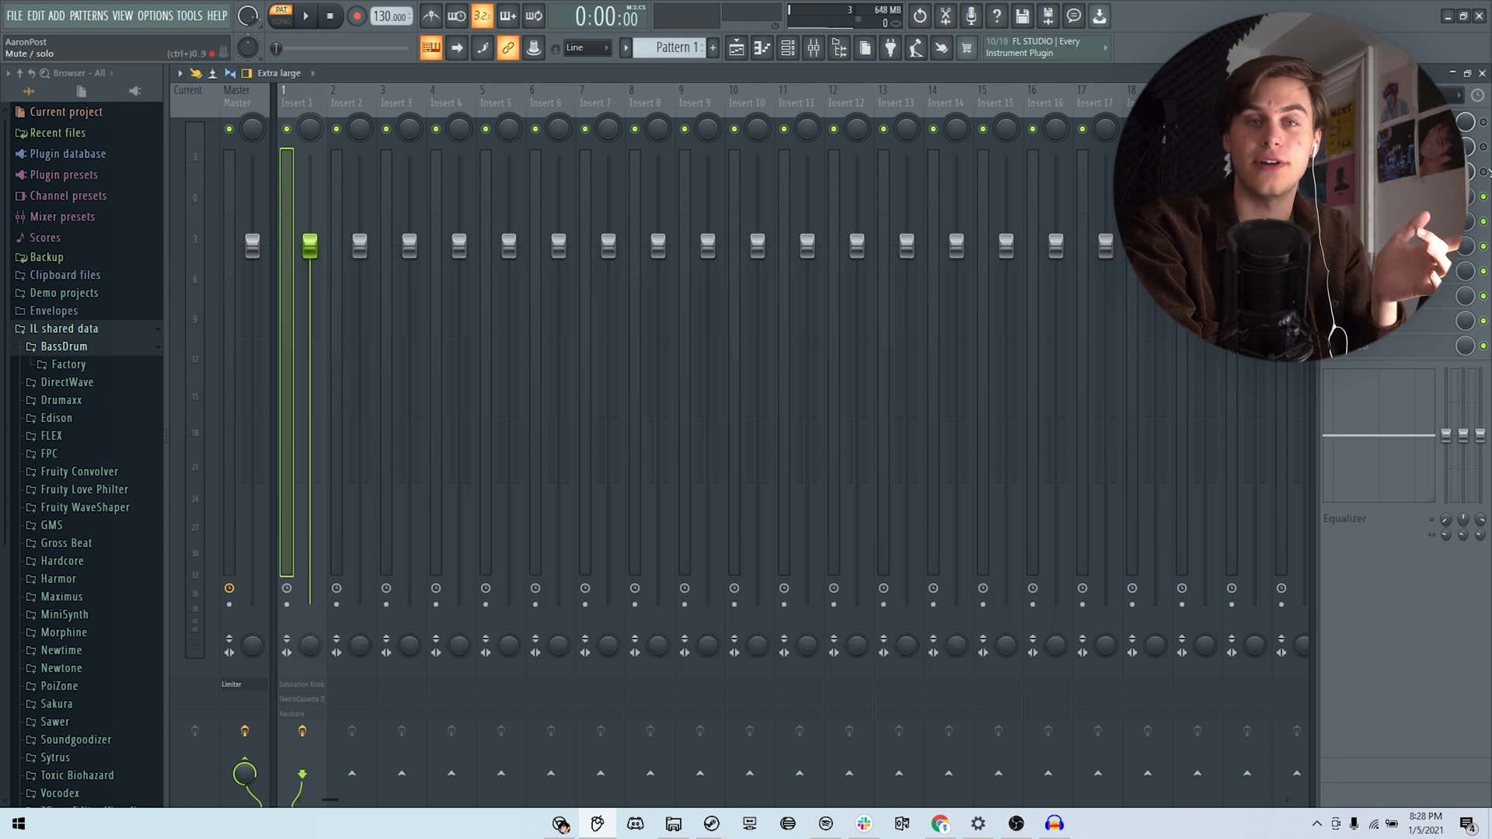
- Open Hardcore on Insert 1, step through its presets to Bluesy Rythem and close the plugin
{"action": "left_click", "coordinate": [296, 713]}
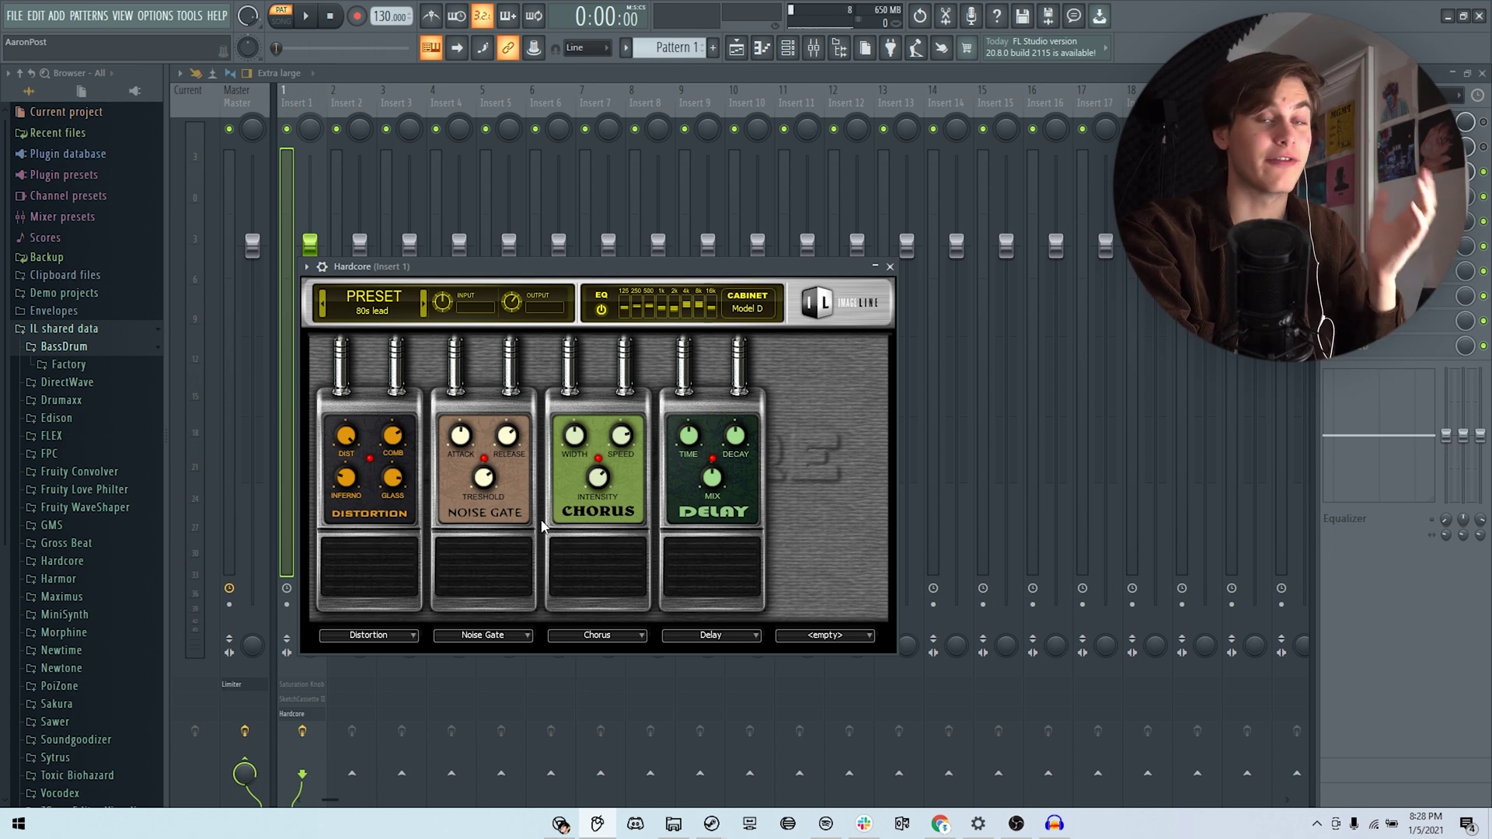
{"action": "left_click", "coordinate": [426, 307]}
{"action": "left_click", "coordinate": [425, 307]}
{"action": "left_click", "coordinate": [426, 307]}
{"action": "left_click", "coordinate": [426, 307]}
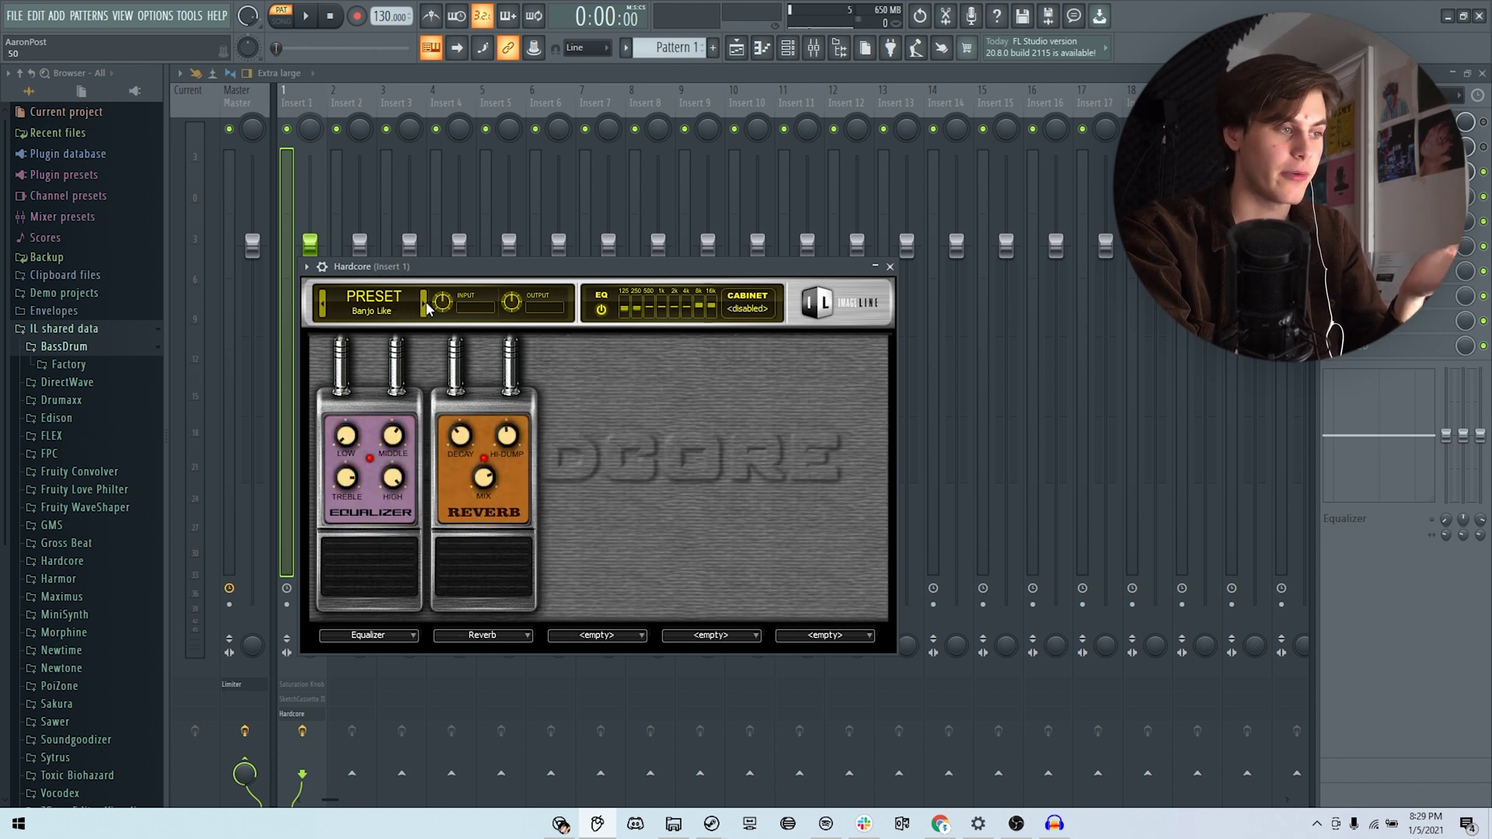
{"action": "left_click", "coordinate": [426, 306]}
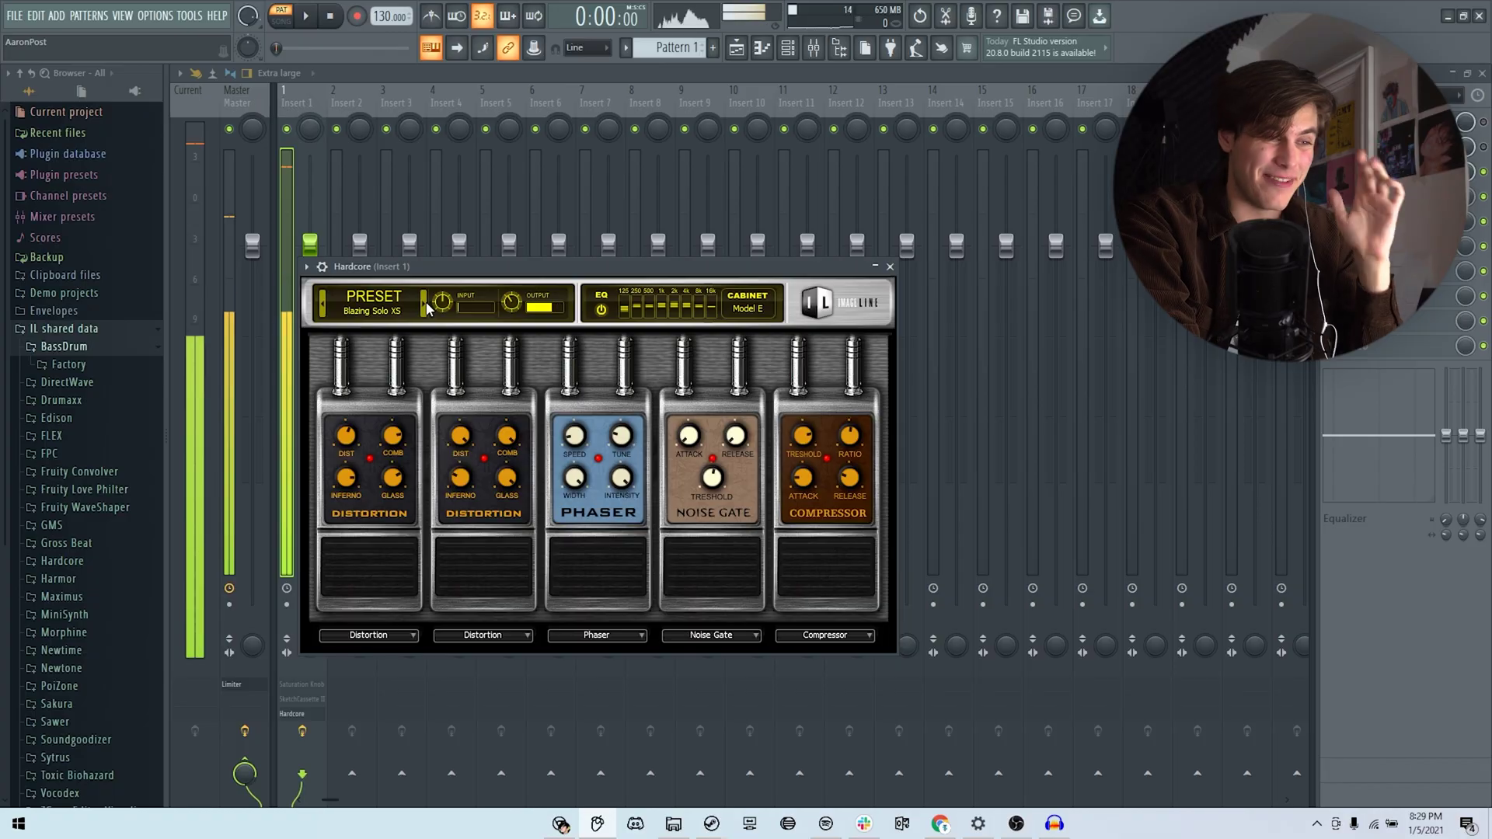
{"action": "left_click", "coordinate": [423, 304]}
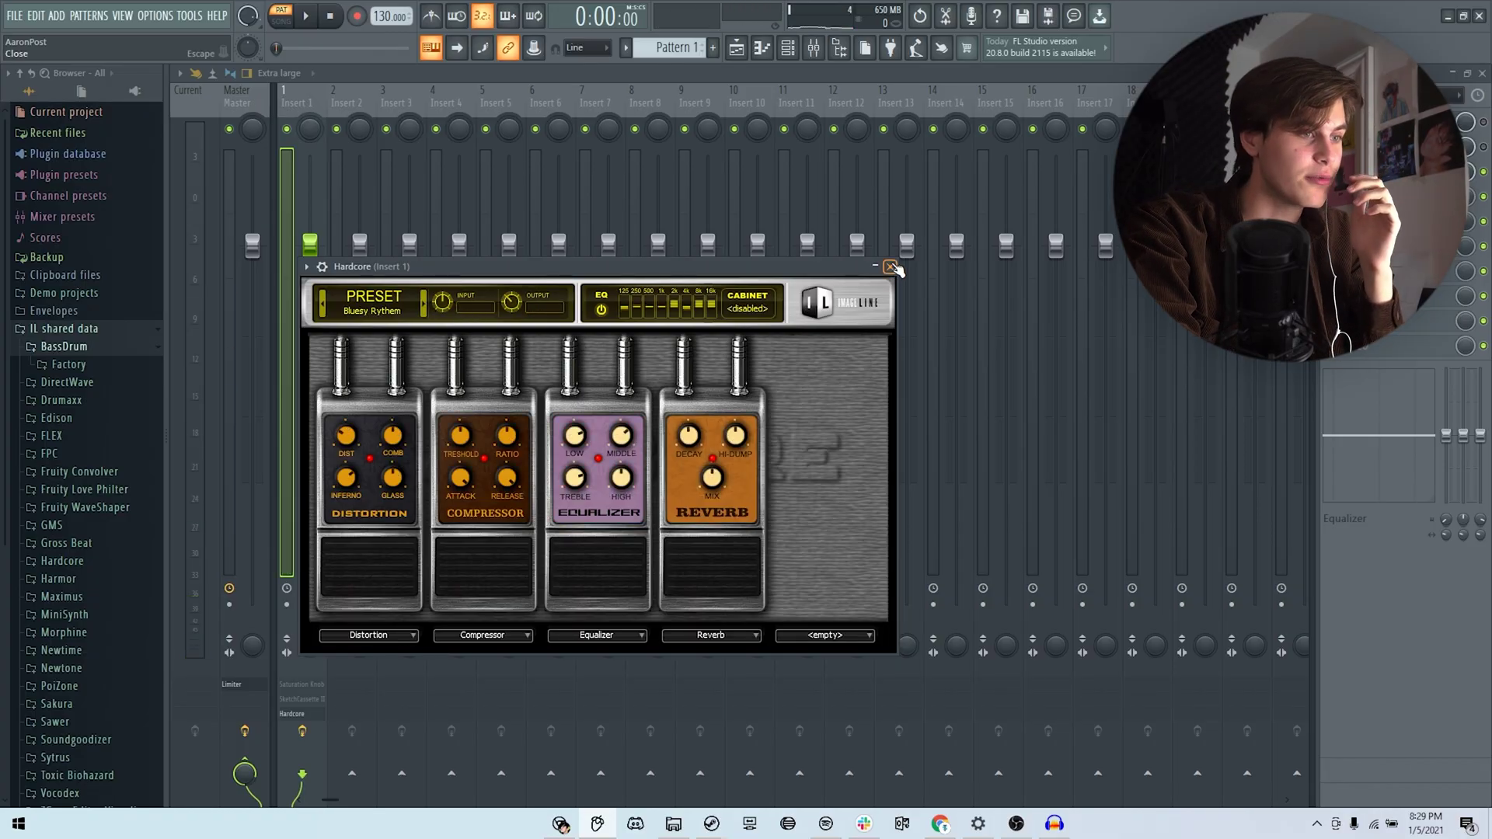
{"action": "left_click", "coordinate": [892, 266]}
- Lower the Insert 1 volume to about -8.1 dB and listen to the pattern through Hardcore
{"action": "left_click_drag", "start_coordinate": [317, 247], "coordinate": [317, 291]}
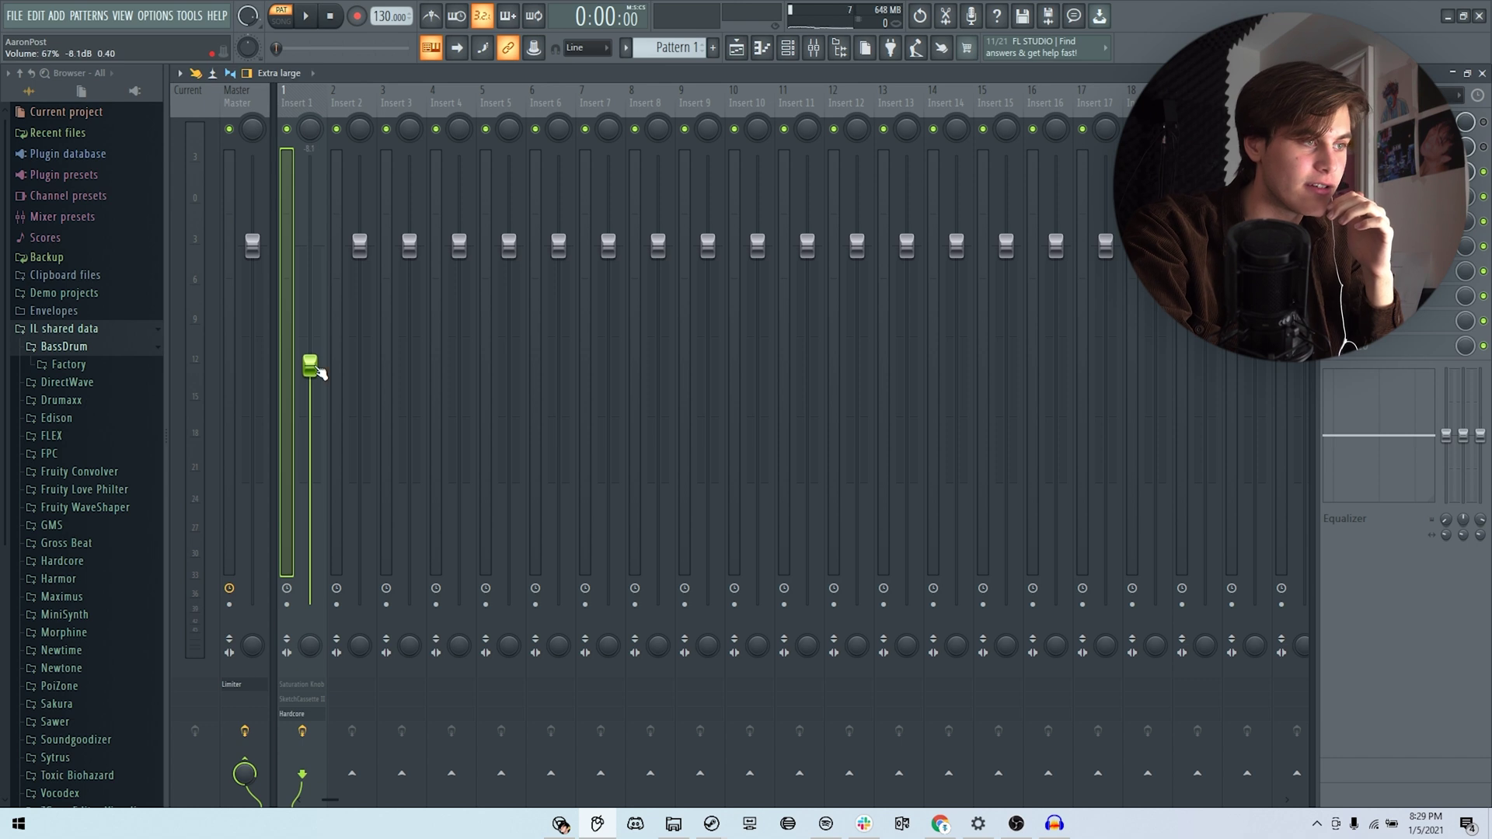
{"action": "left_click", "coordinate": [310, 17]}
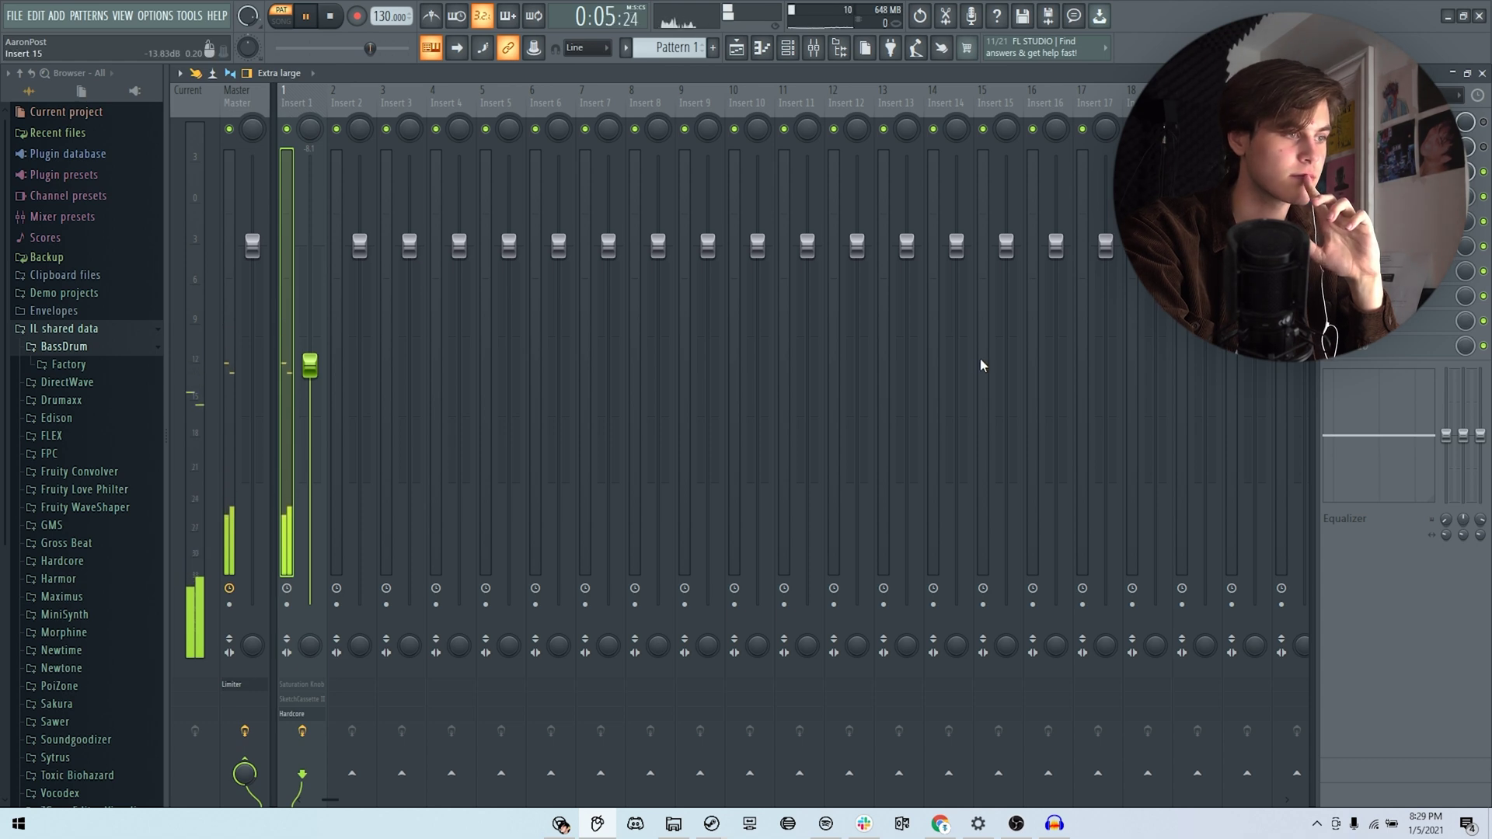
{"action": "left_click", "coordinate": [310, 17]}
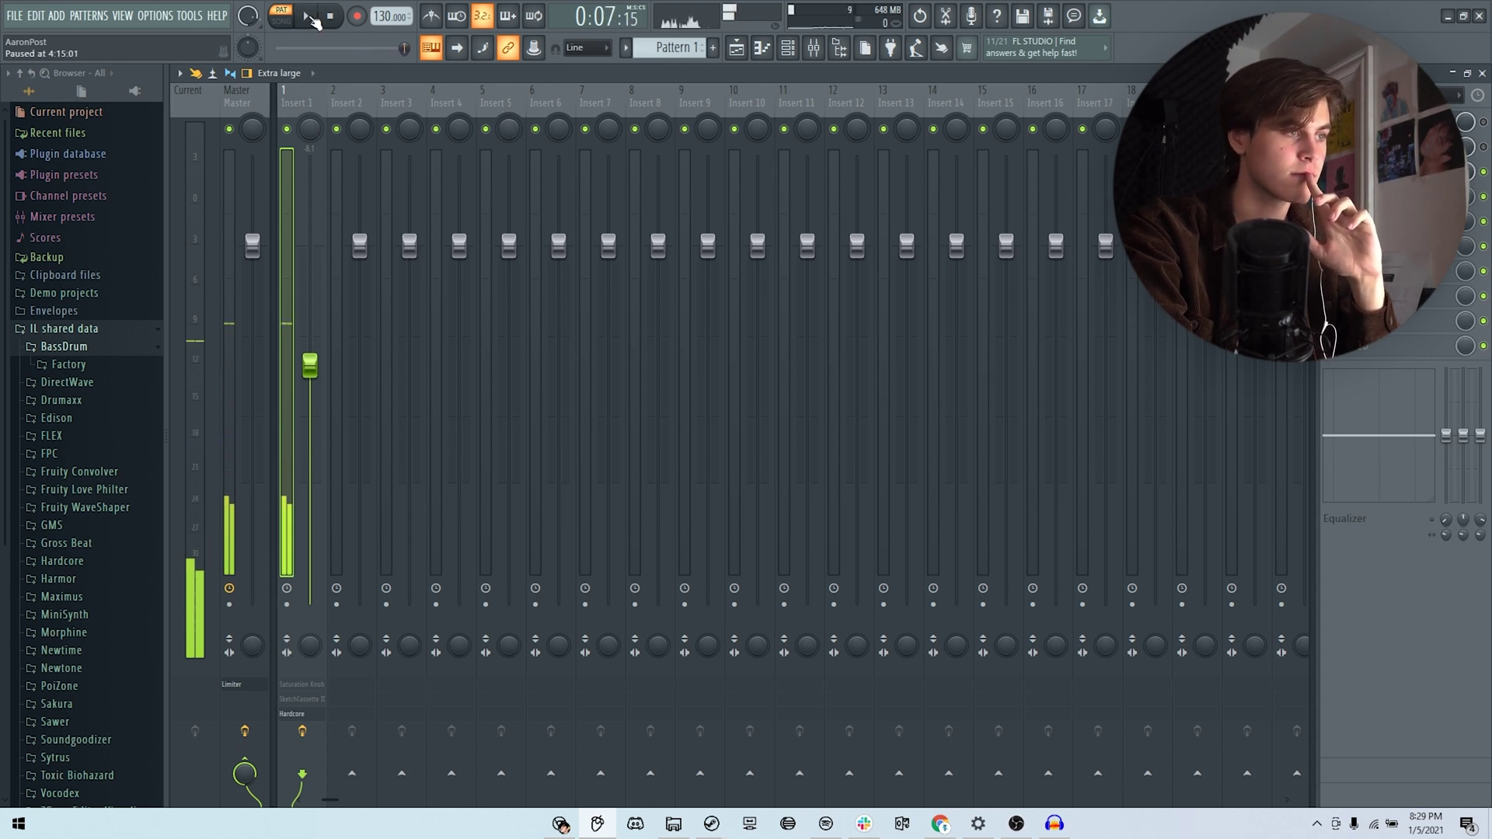
- Open Hardcore on Insert 1 and empty its Distortion, Compressor and Equalizer pedal slots
{"action": "left_click", "coordinate": [294, 713]}
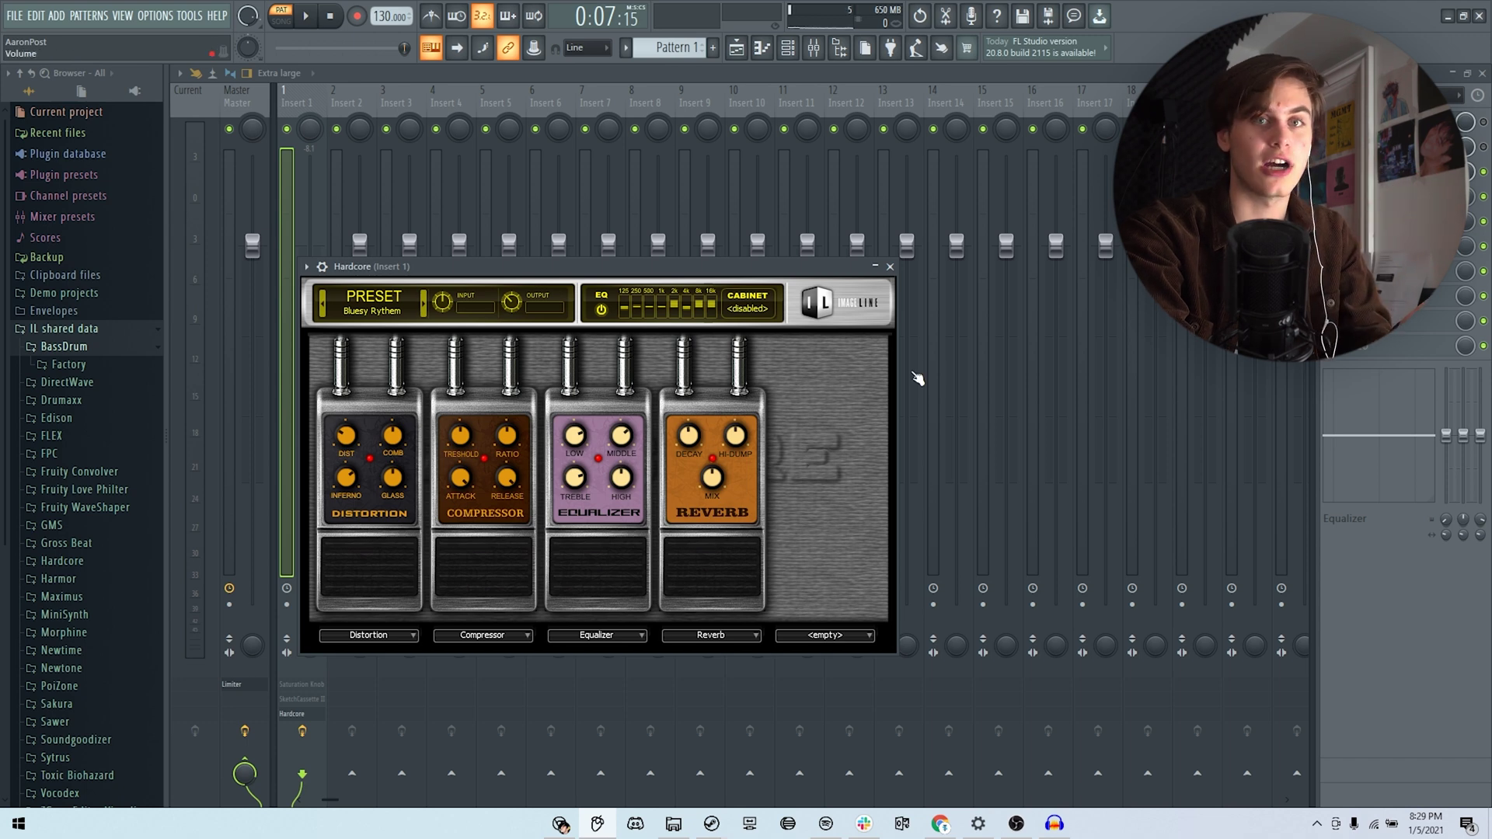
{"action": "left_click", "coordinate": [391, 636]}
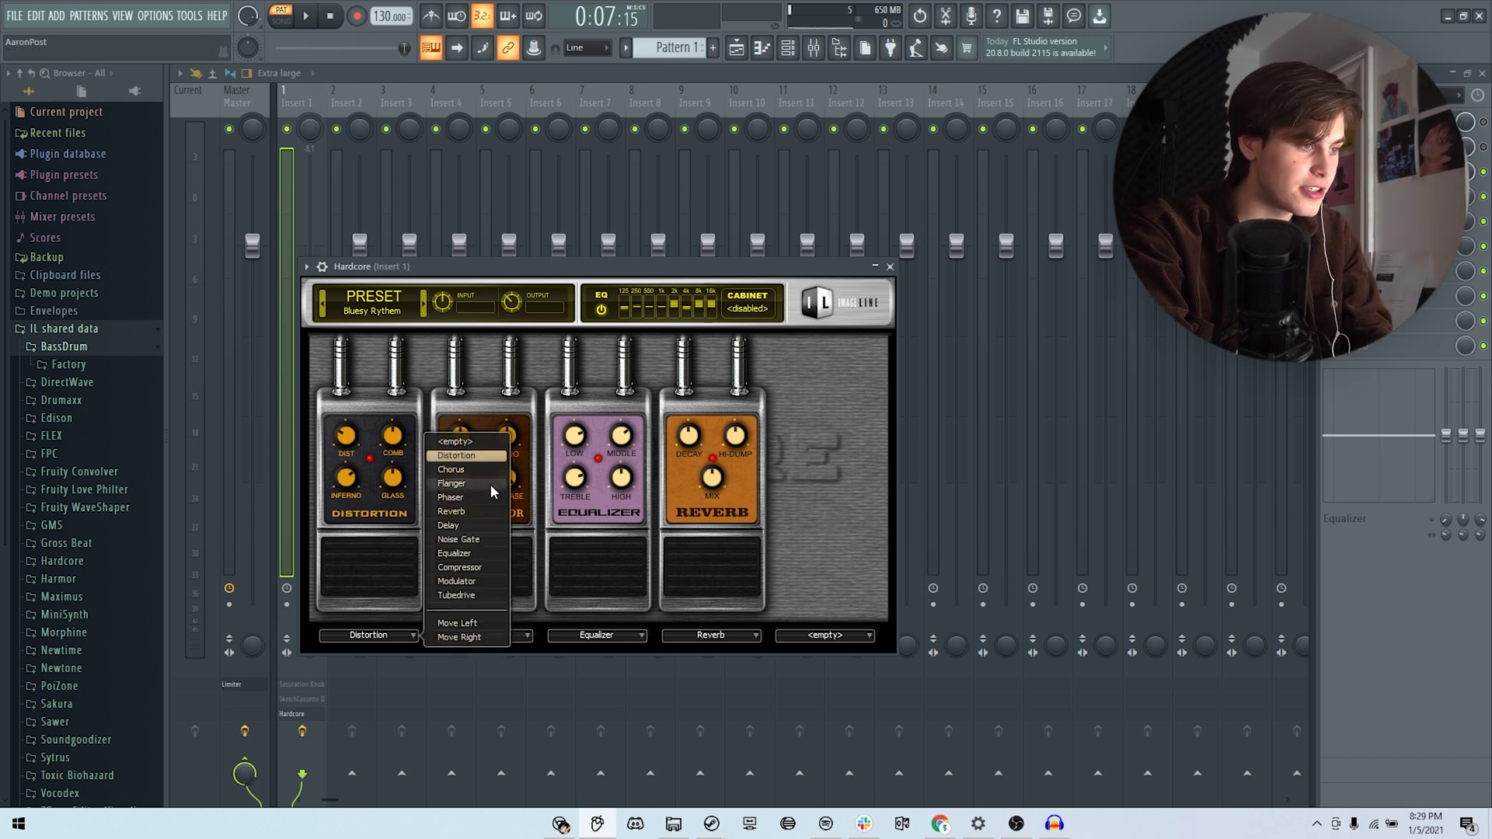
{"action": "left_click", "coordinate": [476, 443]}
{"action": "left_click", "coordinate": [478, 638]}
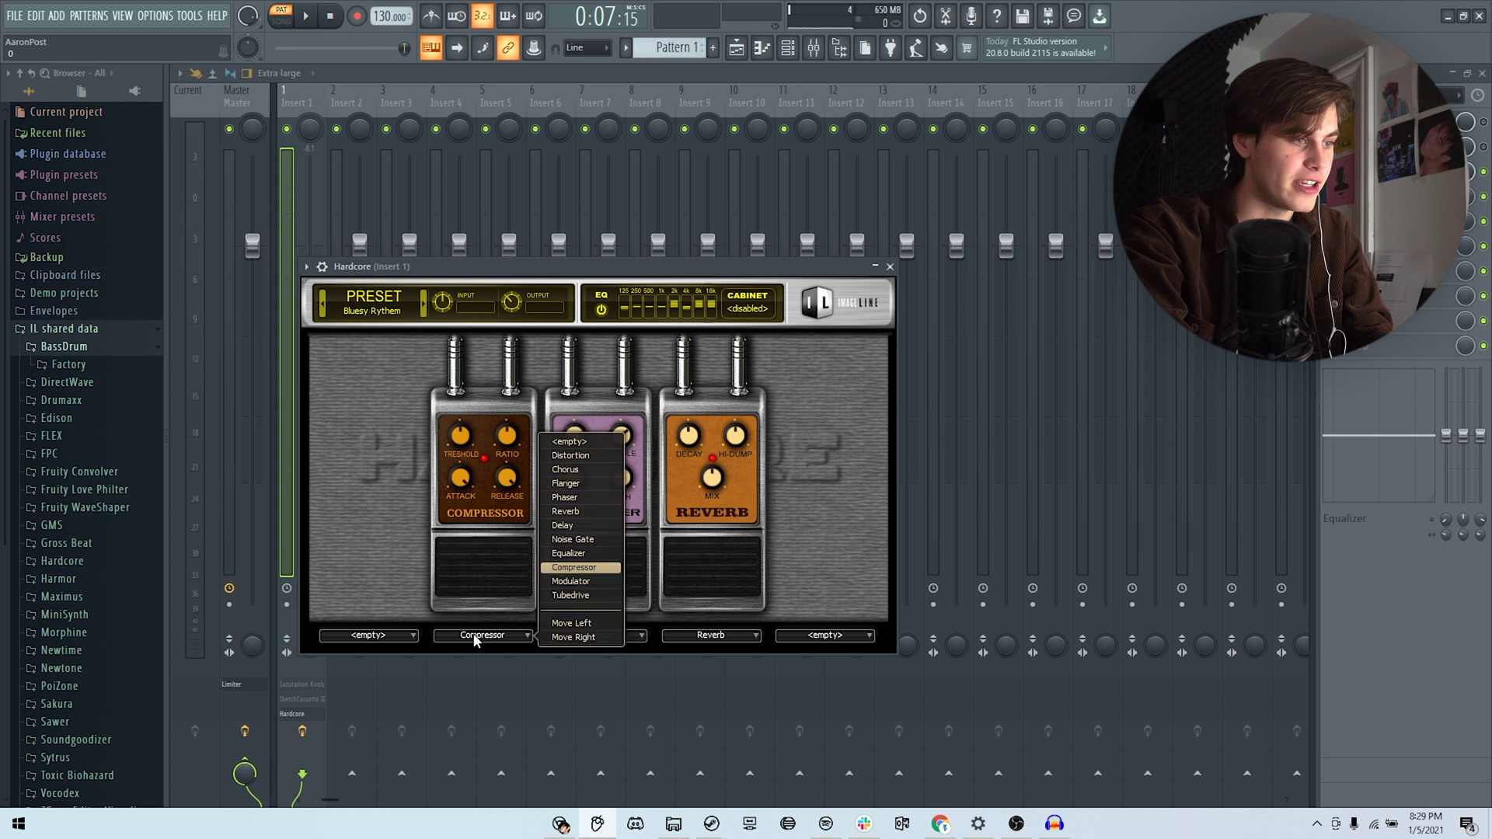
{"action": "left_click", "coordinate": [581, 446]}
{"action": "left_click", "coordinate": [575, 639]}
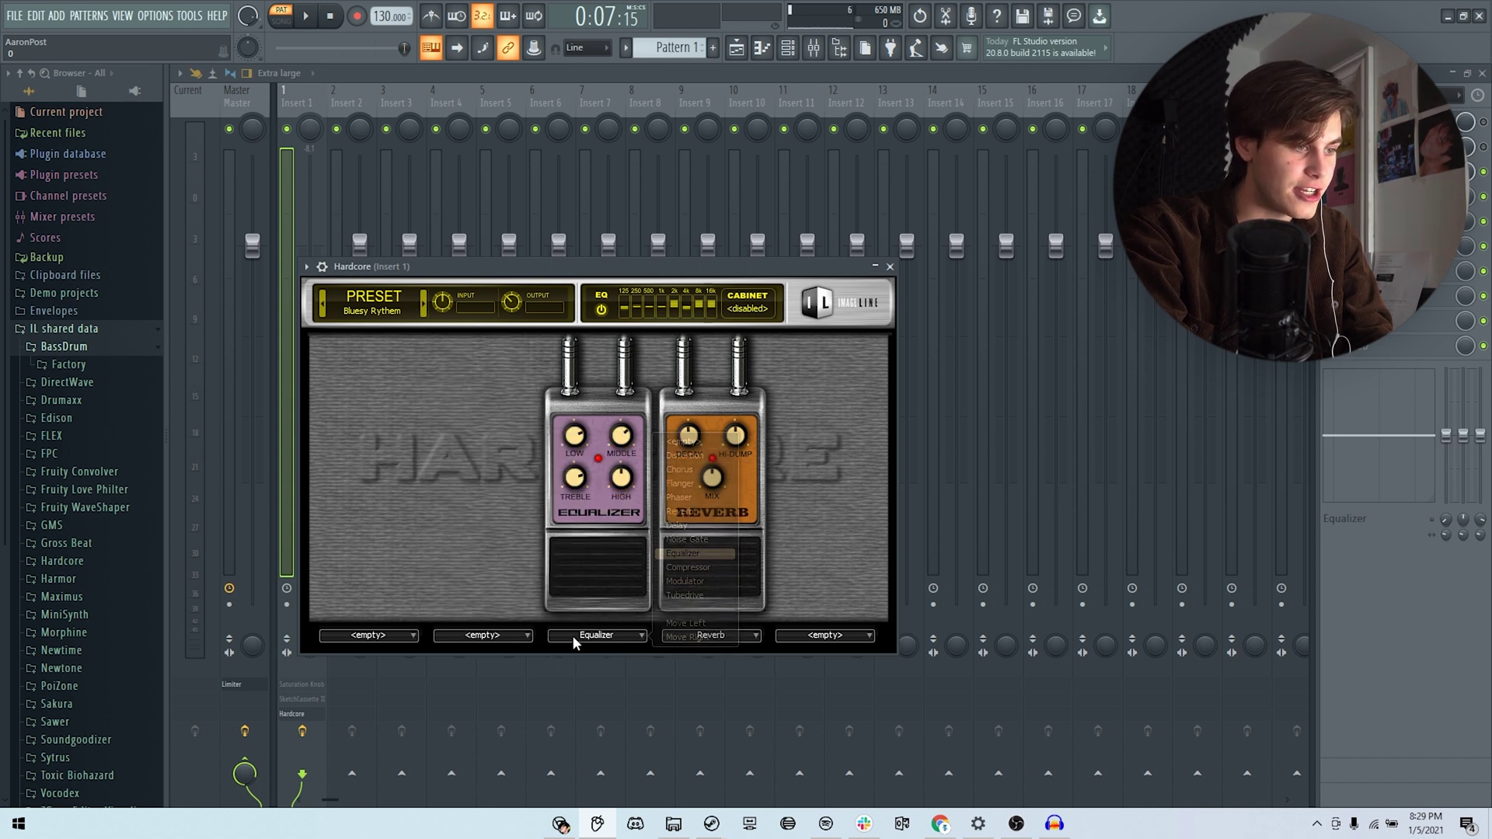
{"action": "left_click", "coordinate": [687, 441]}
- Assign a Reverb pedal to Hardcore's first slot and a Chorus pedal to its second slot
{"action": "left_click", "coordinate": [385, 639]}
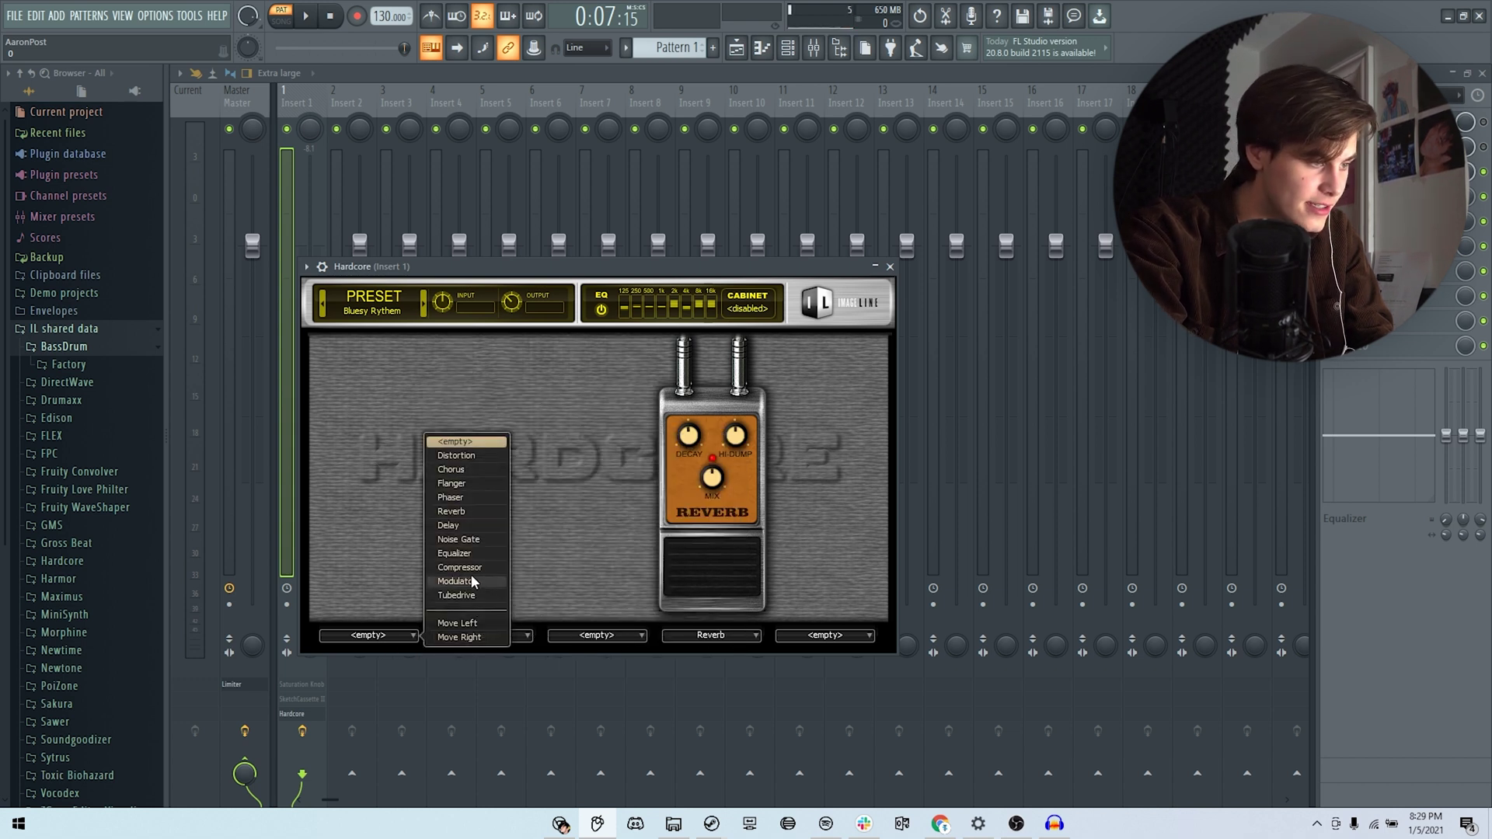
{"action": "left_click", "coordinate": [469, 513]}
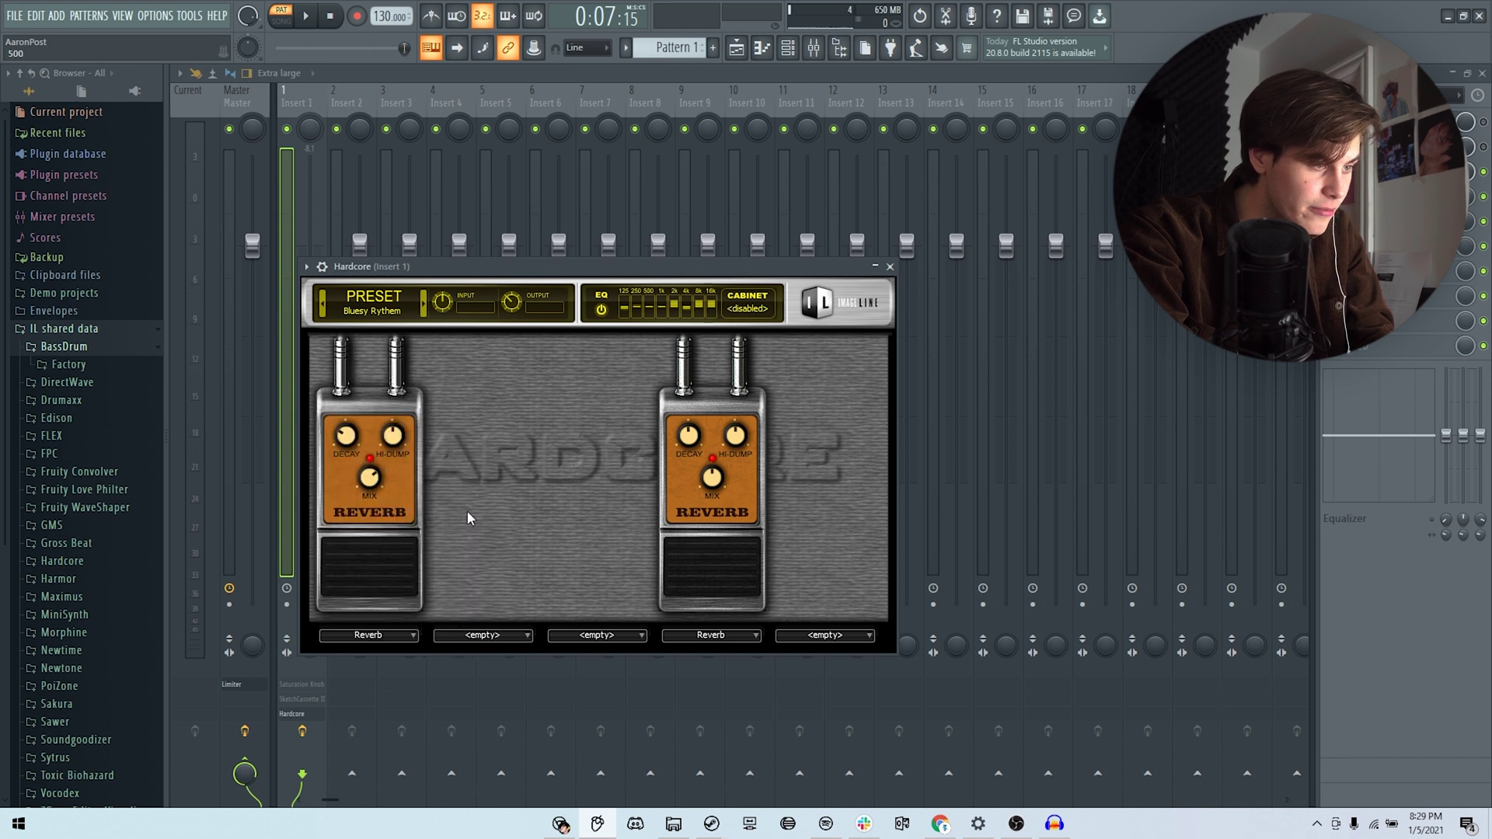
{"action": "left_click", "coordinate": [483, 635]}
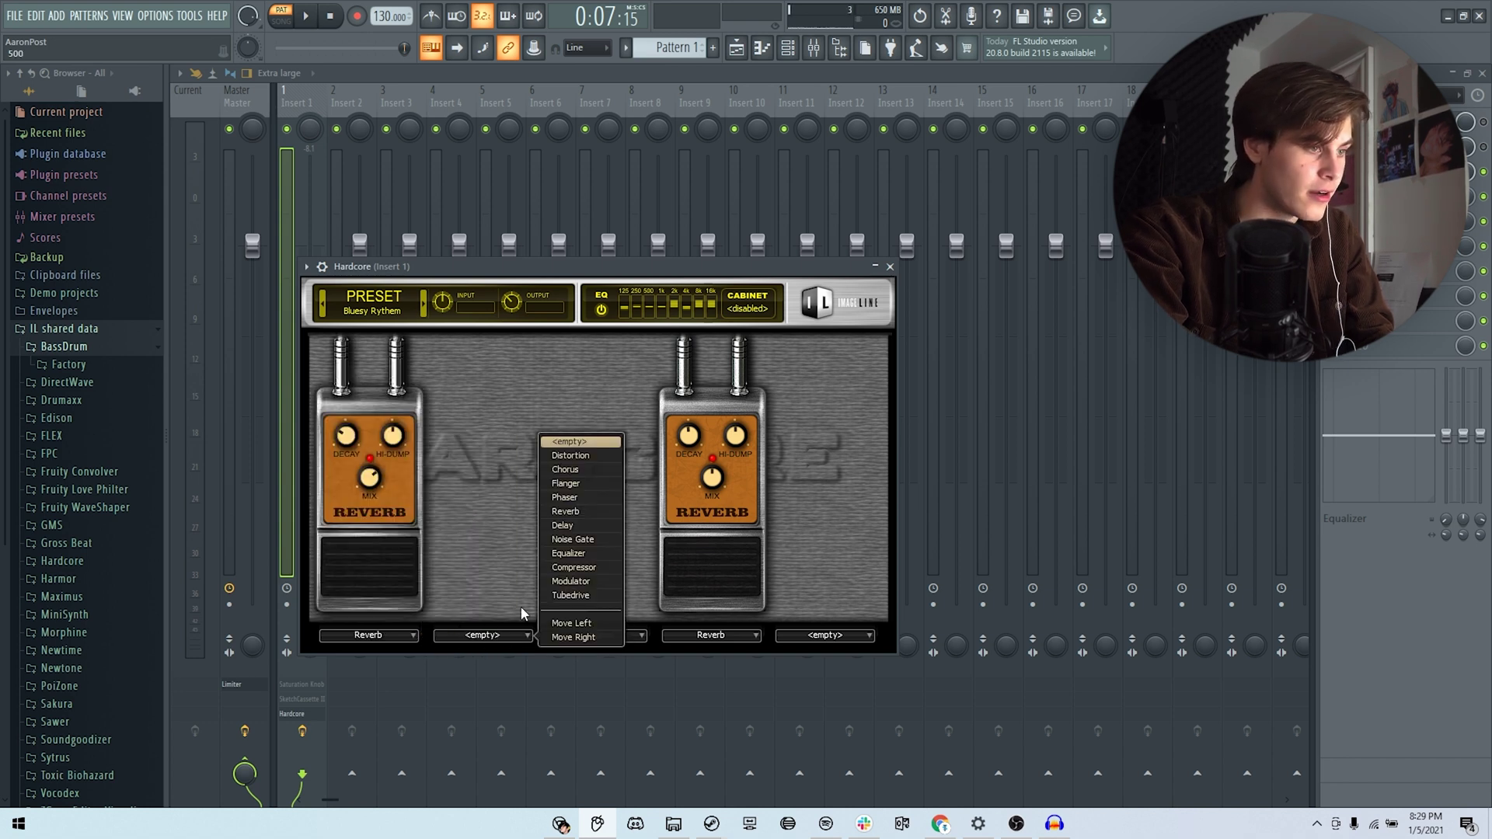
{"action": "left_click", "coordinate": [596, 468]}
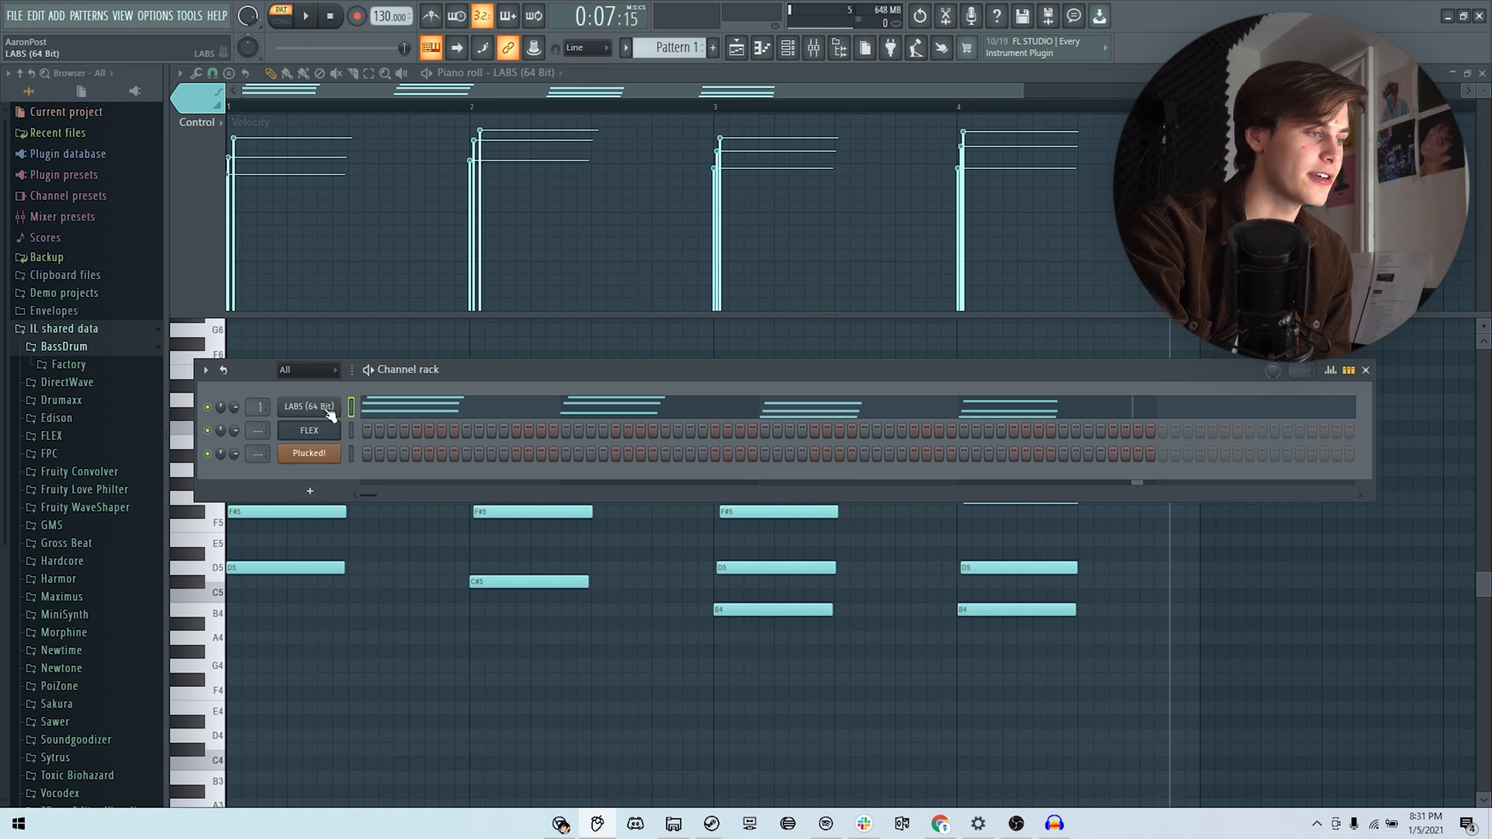
- Choose the Soft Piano preset in the LABS channel's preset browser and play the chord pattern
{"action": "left_click", "coordinate": [325, 407]}
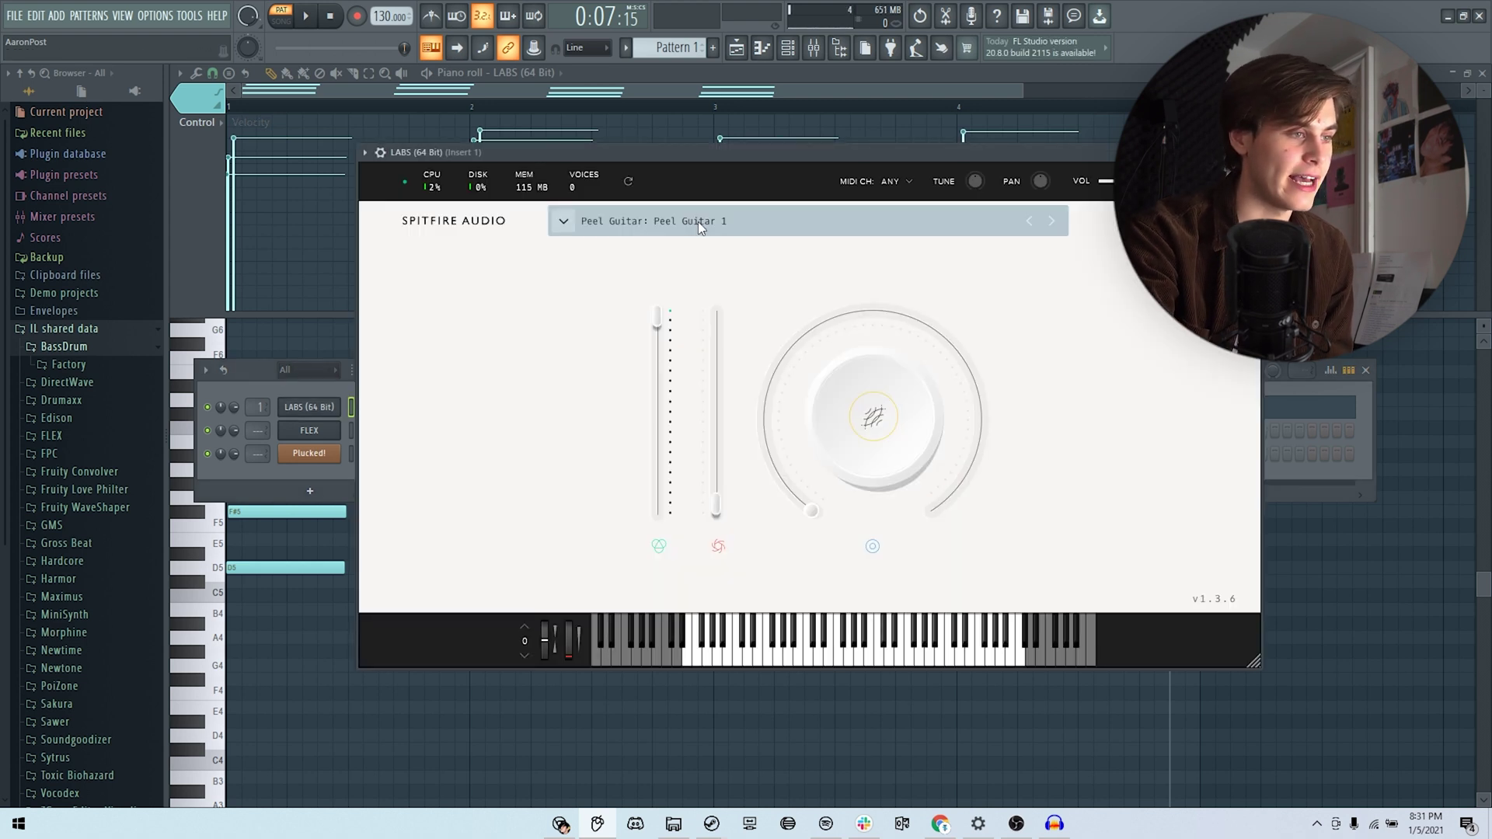
{"action": "left_click", "coordinate": [627, 219]}
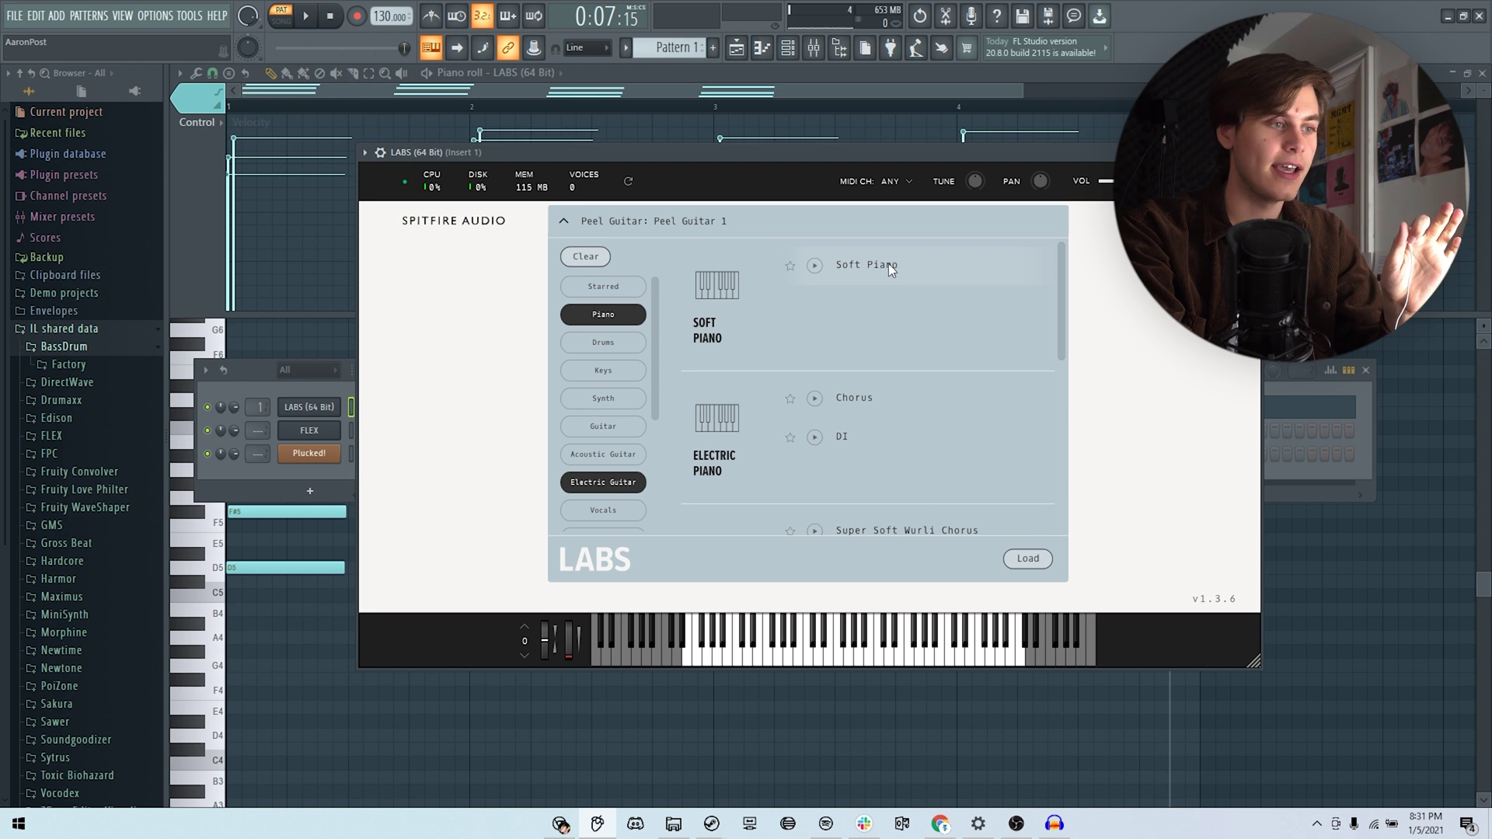
{"action": "left_click", "coordinate": [875, 262]}
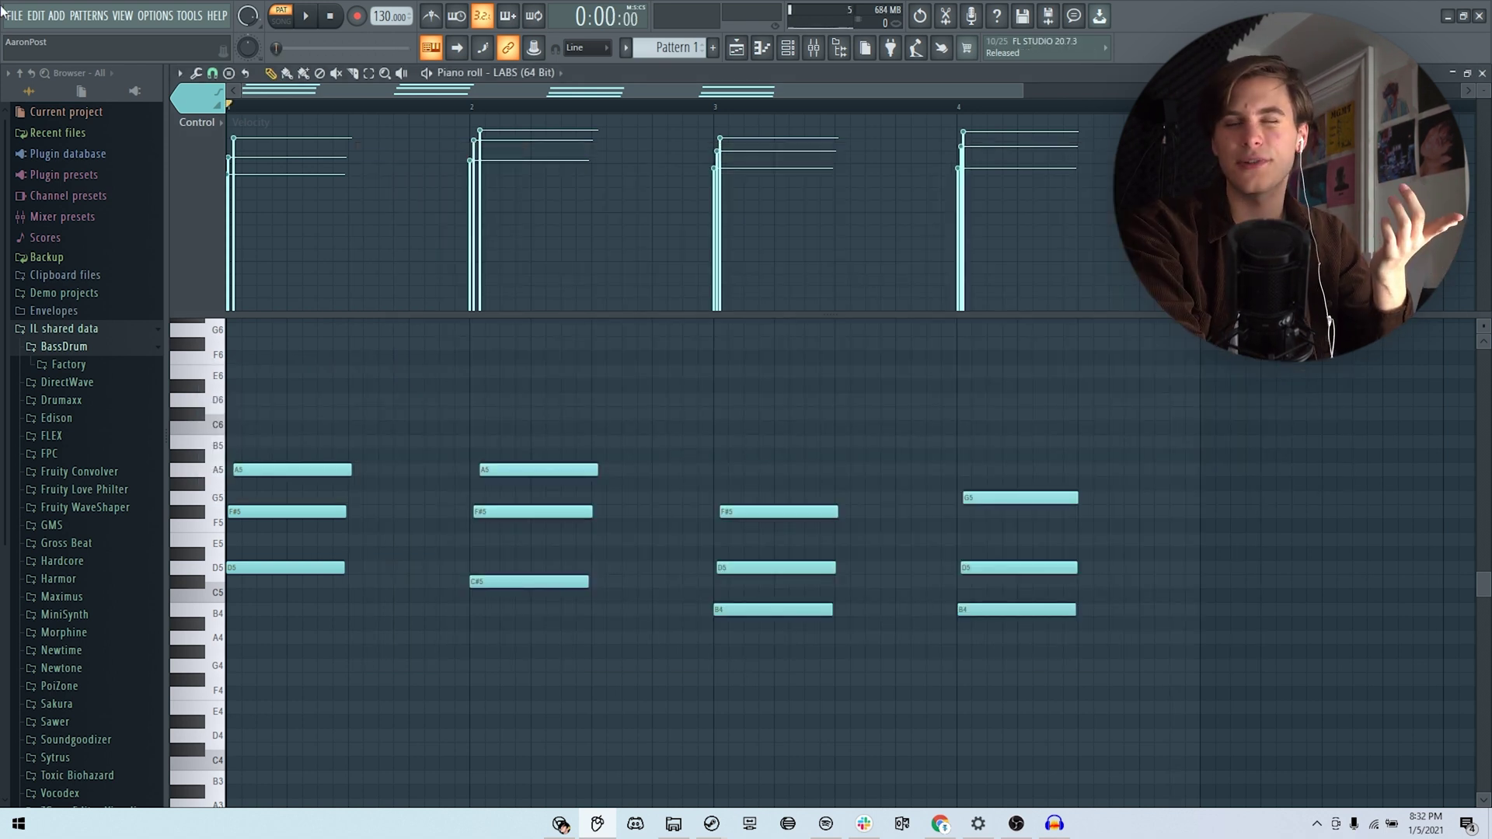
{"action": "key", "text": "space"}
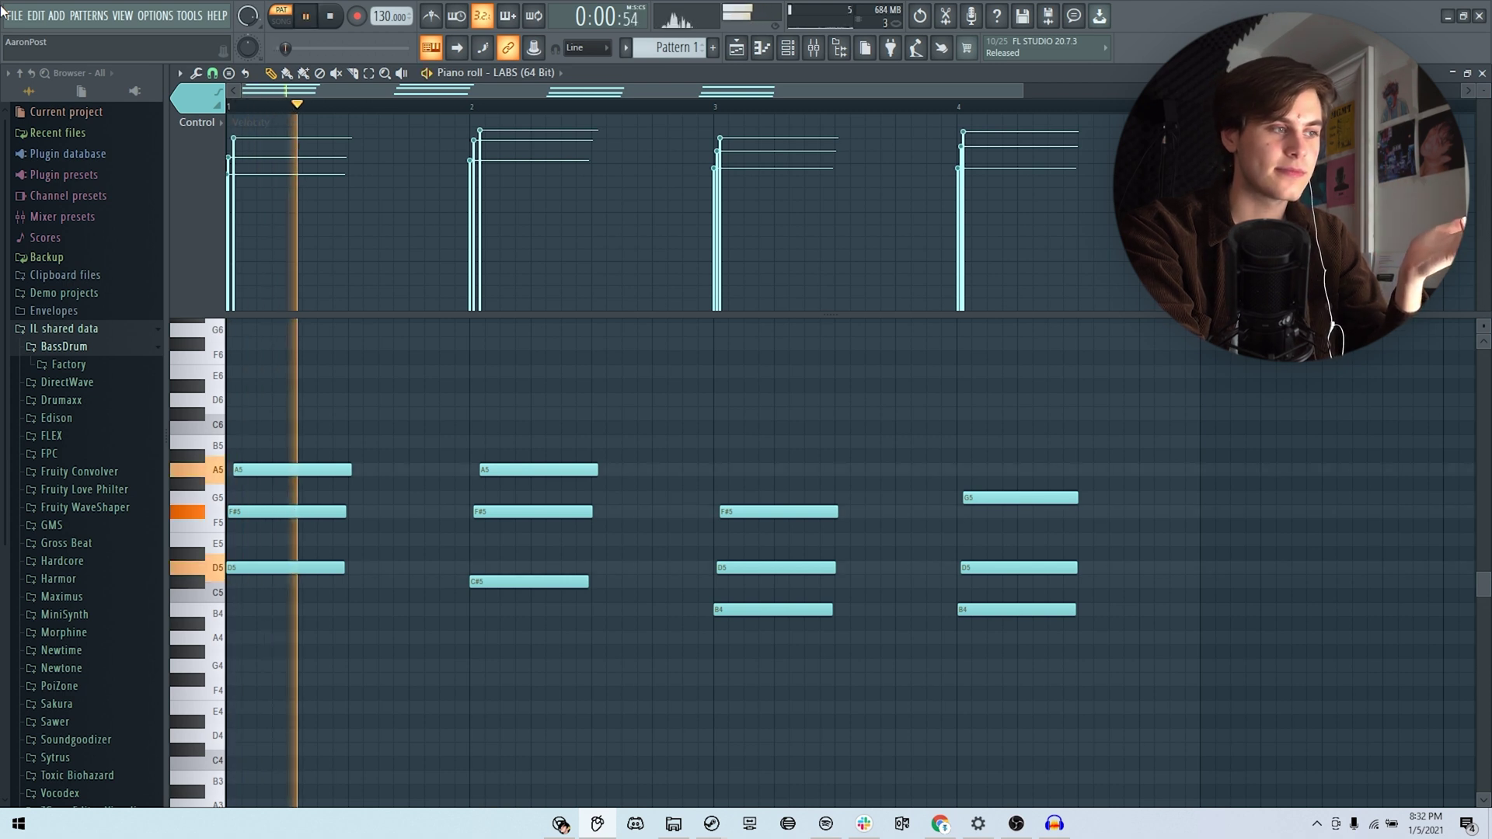